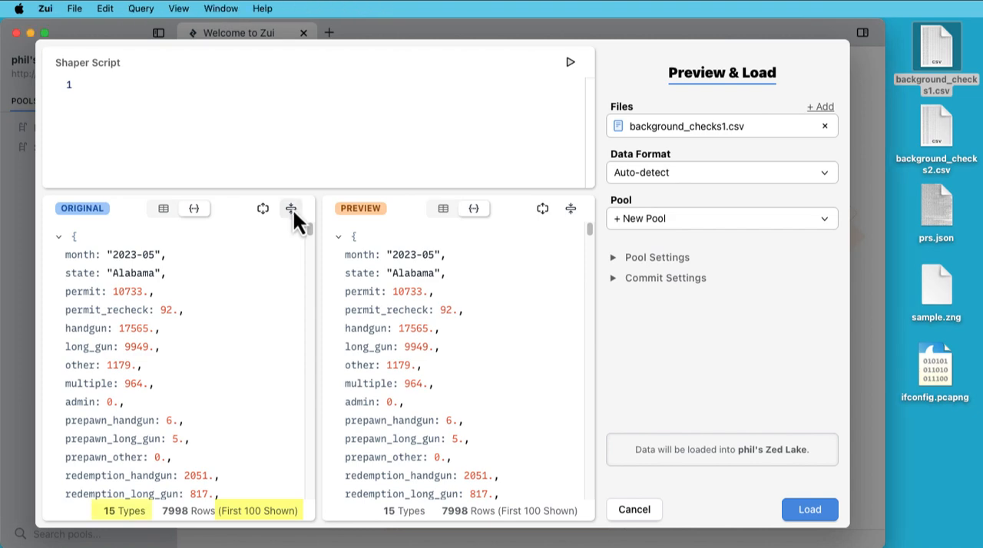
# Collapse the records in the original data pane, and check the list of types before returning to the rows.
pyautogui.click(292, 208)
pyautogui.moveTo(310, 229); pyautogui.dragTo(327, 214)
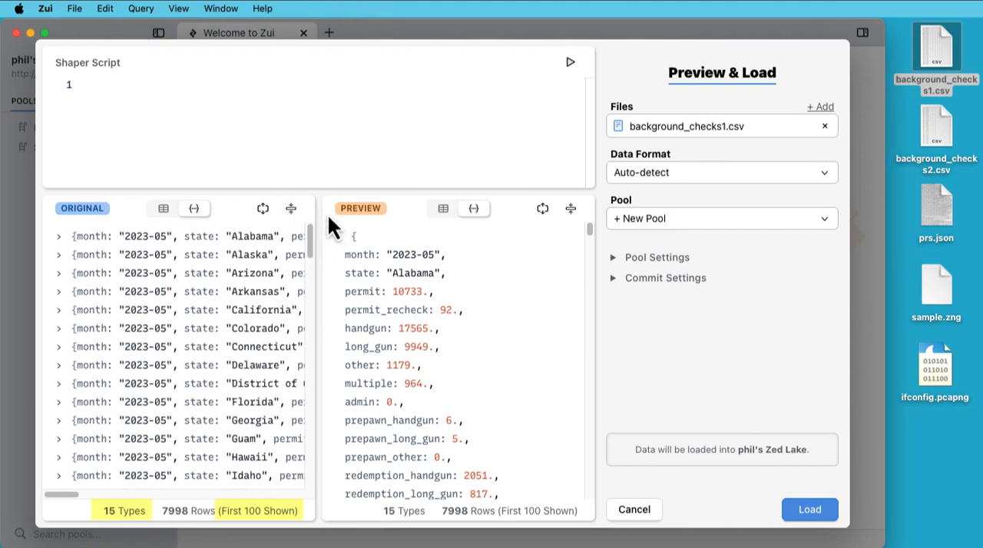
pyautogui.click(123, 515)
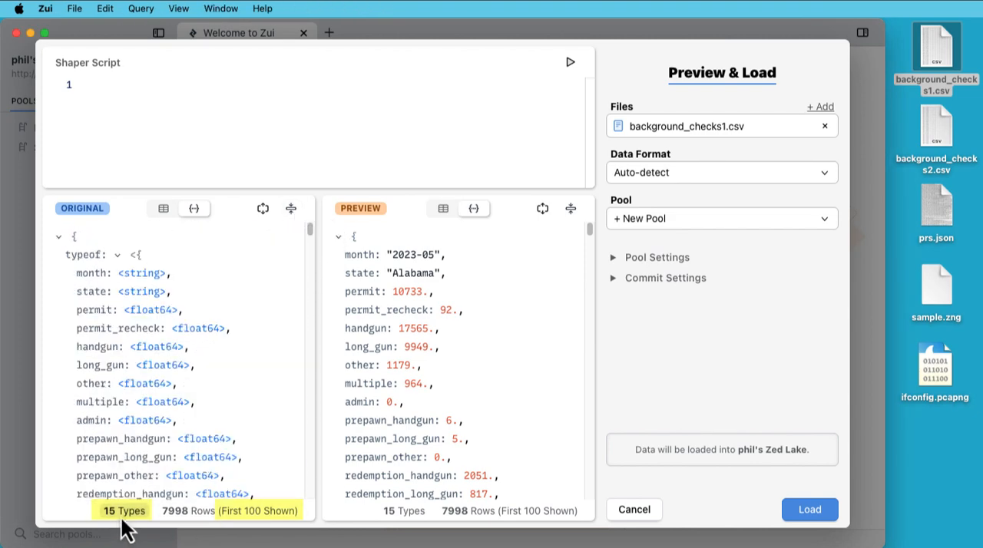
pyautogui.click(241, 518)
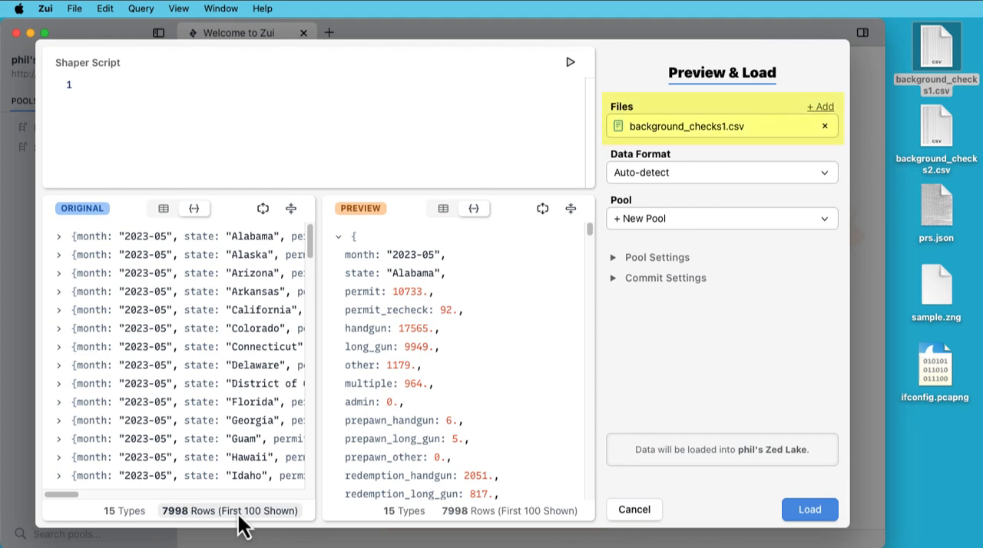
# Replace the file being previewed with background_checks2.csv from the desktop.
pyautogui.click(937, 131)
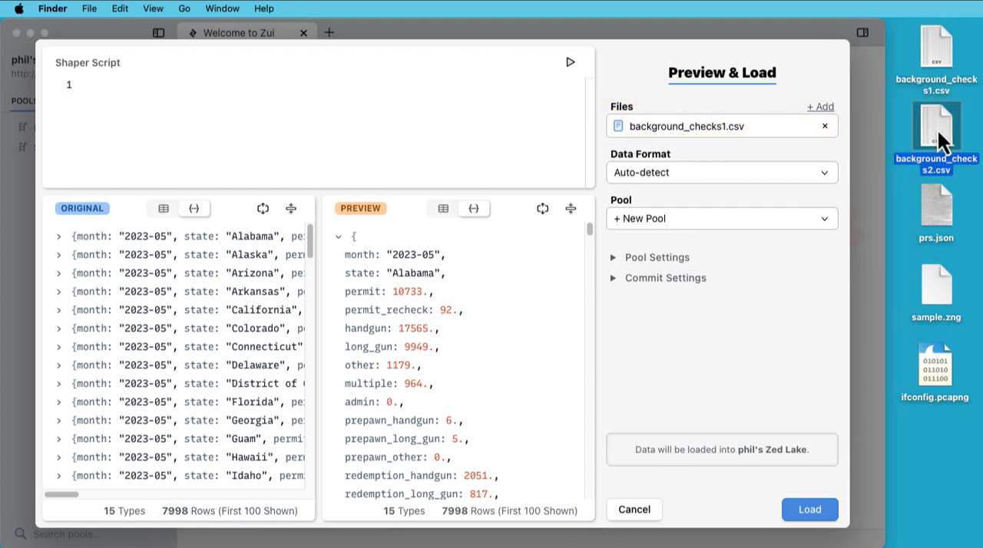
pyautogui.moveTo(938, 131); pyautogui.dragTo(786, 127)
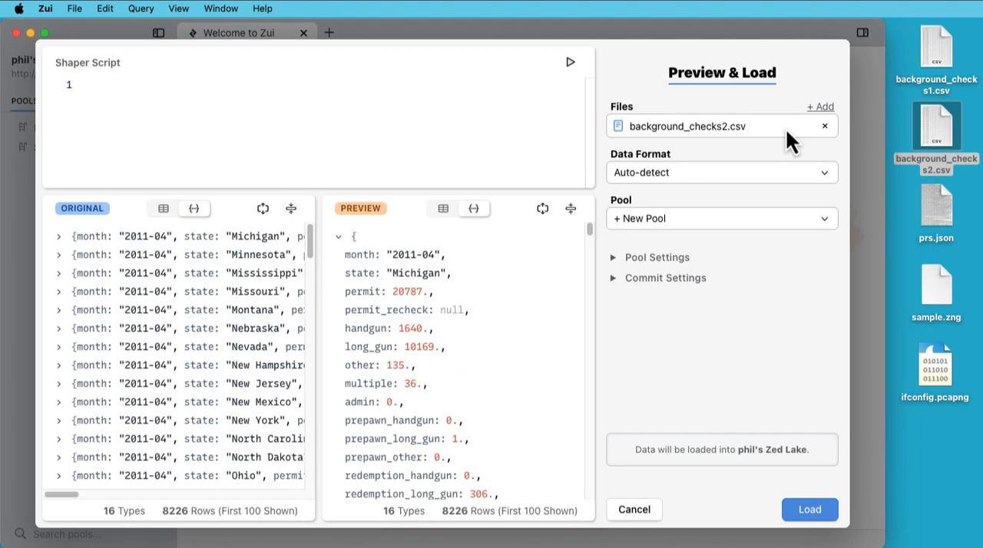
# Add background_checks1.csv to the files to load and remove background_checks2.csv from the list.
pyautogui.click(822, 107)
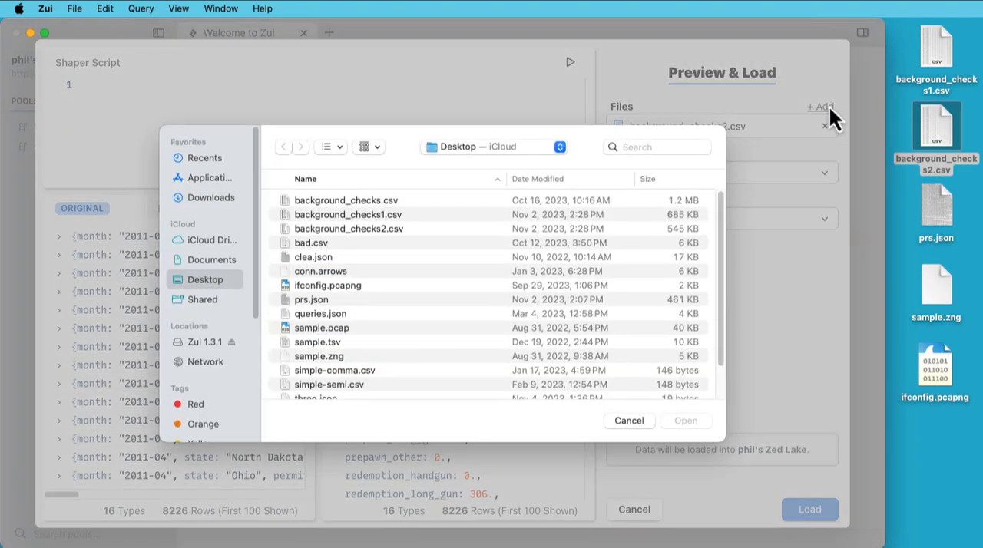
pyautogui.doubleClick(404, 218)
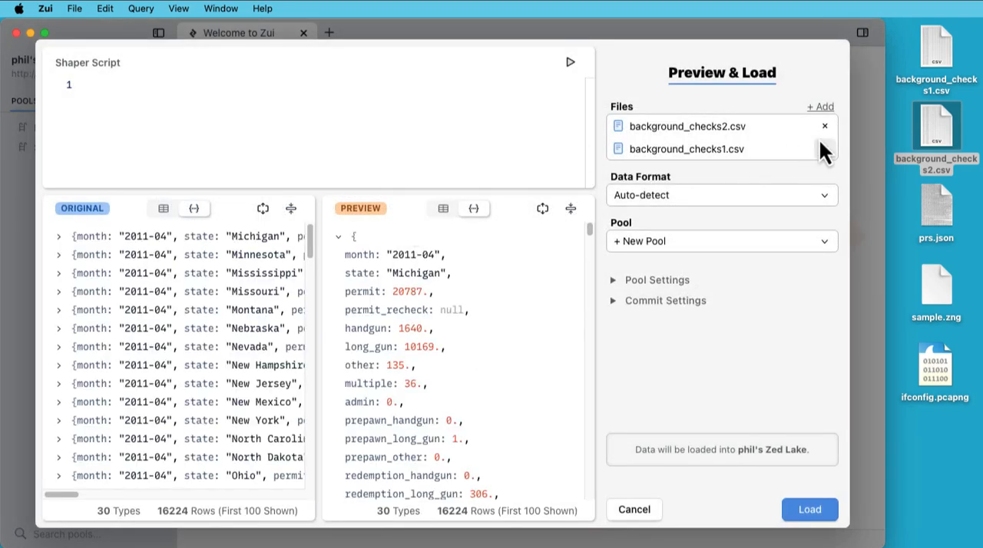
pyautogui.click(825, 127)
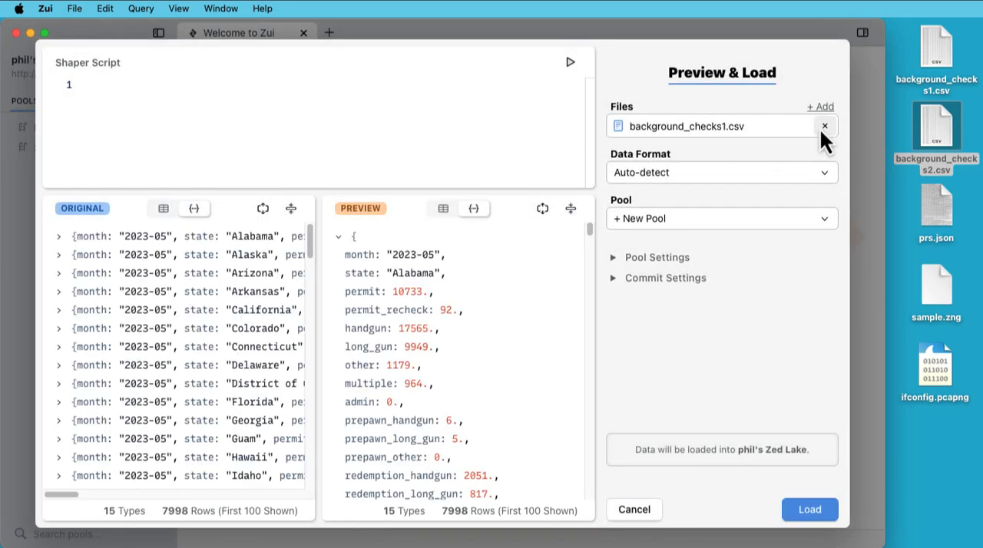
# Preview the file using the Line data format, and restore the format to Auto-detect.
pyautogui.click(804, 177)
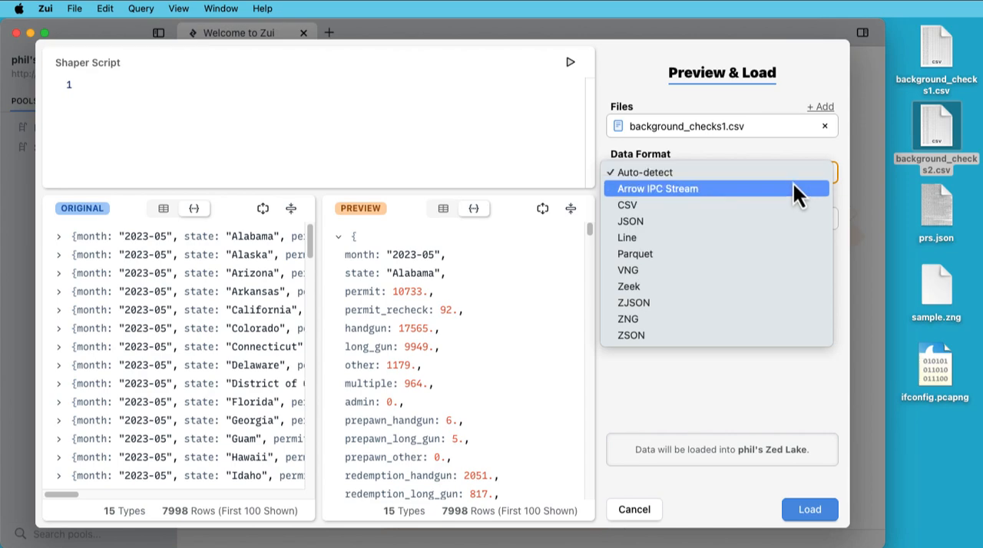
pyautogui.click(770, 235)
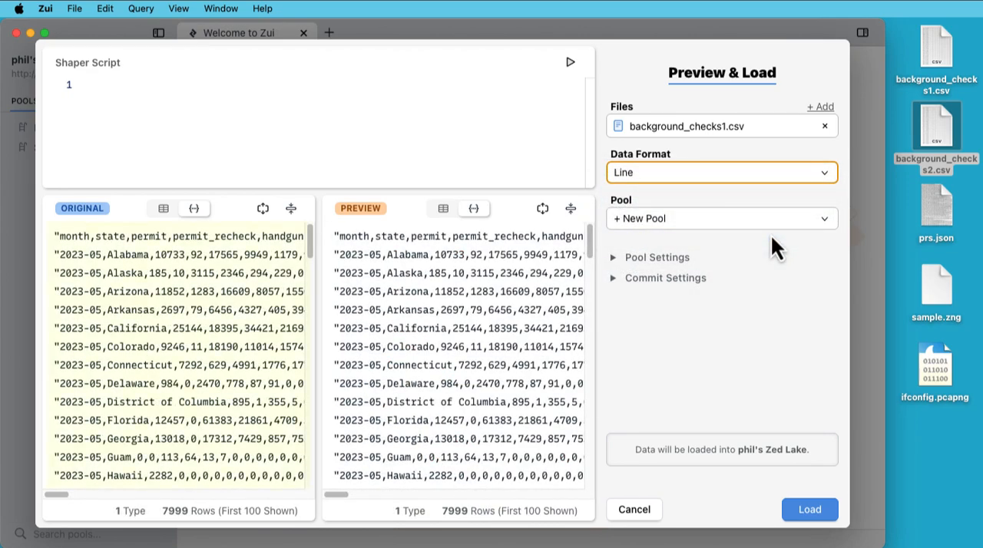
pyautogui.click(766, 175)
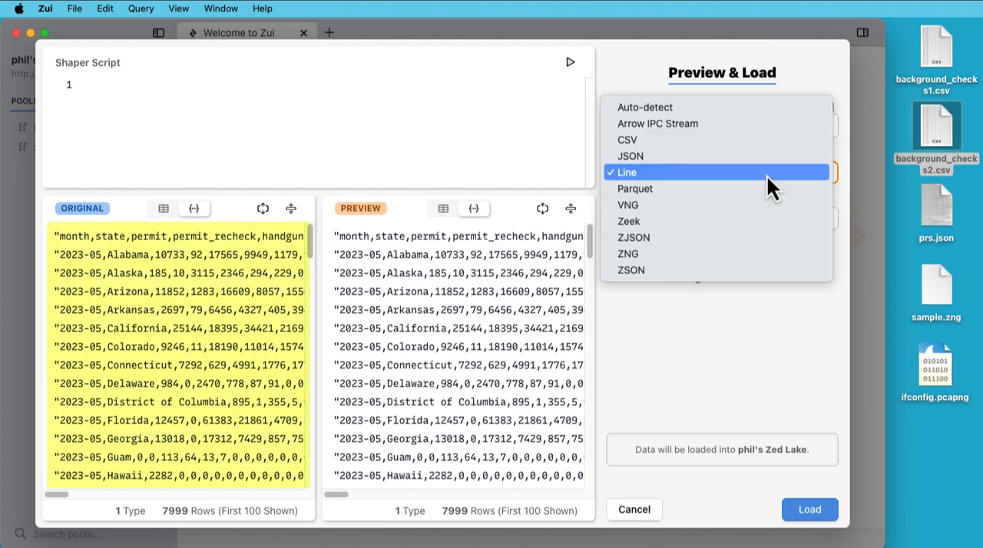
pyautogui.click(765, 109)
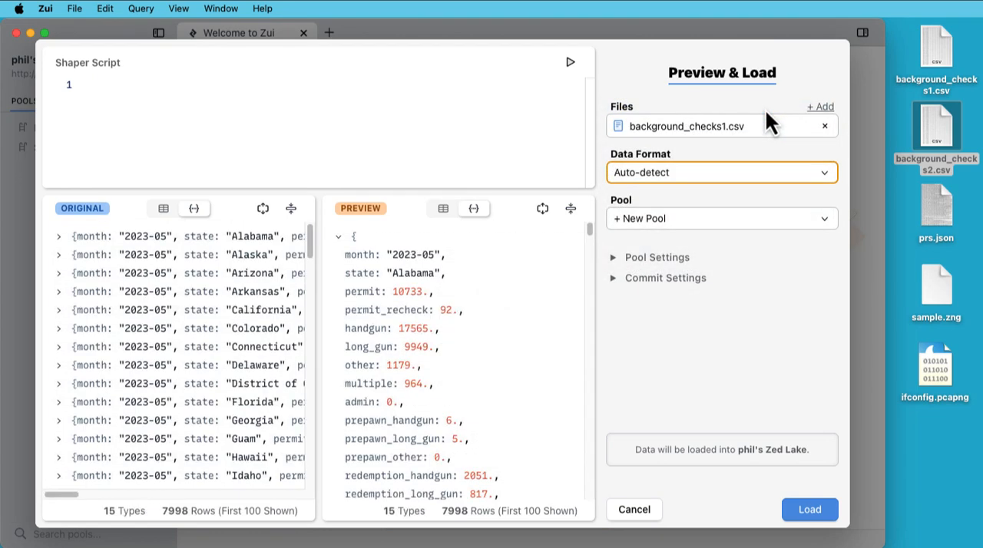
# Keep a new pool as the load destination and name it "Background Checks" in the pool settings.
pyautogui.click(742, 217)
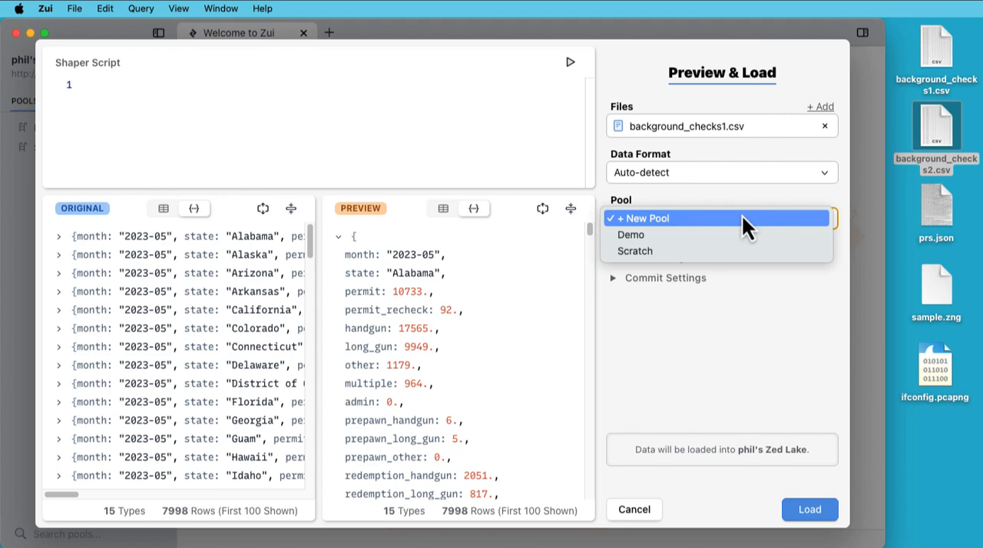
pyautogui.click(743, 217)
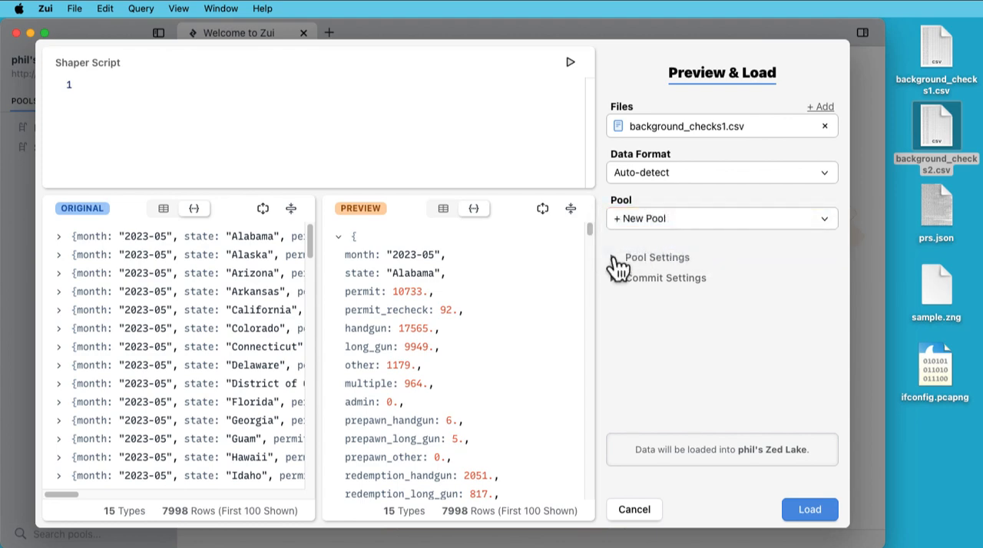
pyautogui.click(614, 258)
pyautogui.click(680, 301)
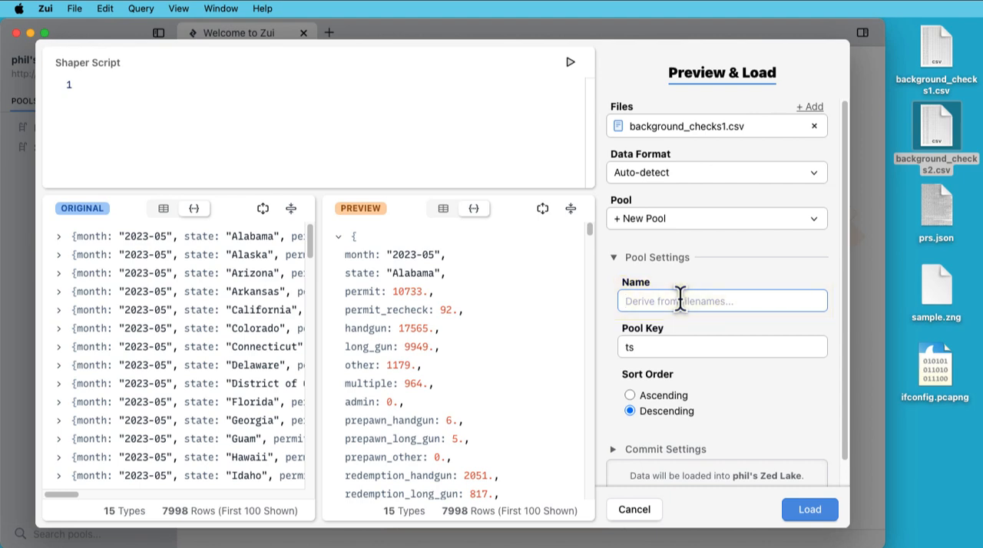
pyautogui.write('Background Checks')
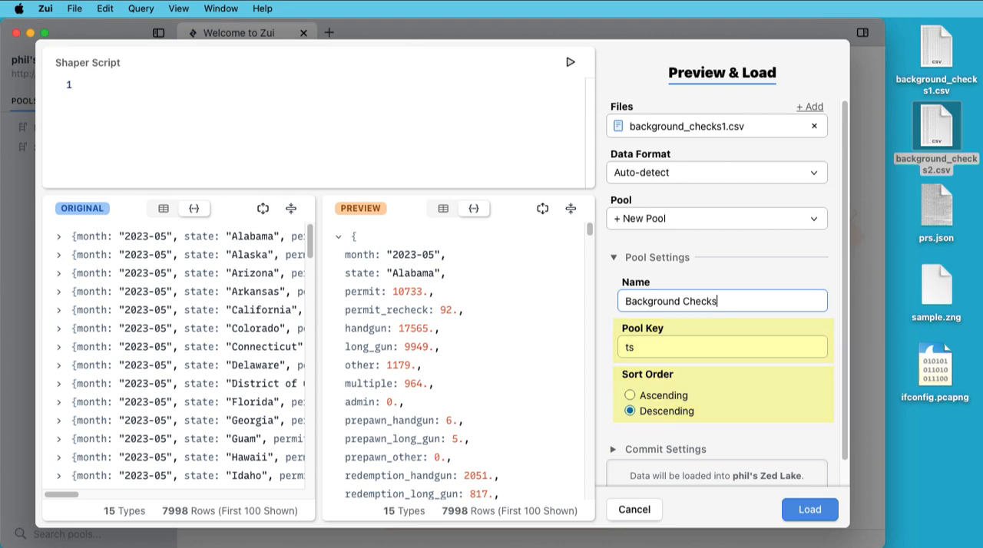
# Set the pool key to state and the sort order to Ascending.
pyautogui.press('Tab')
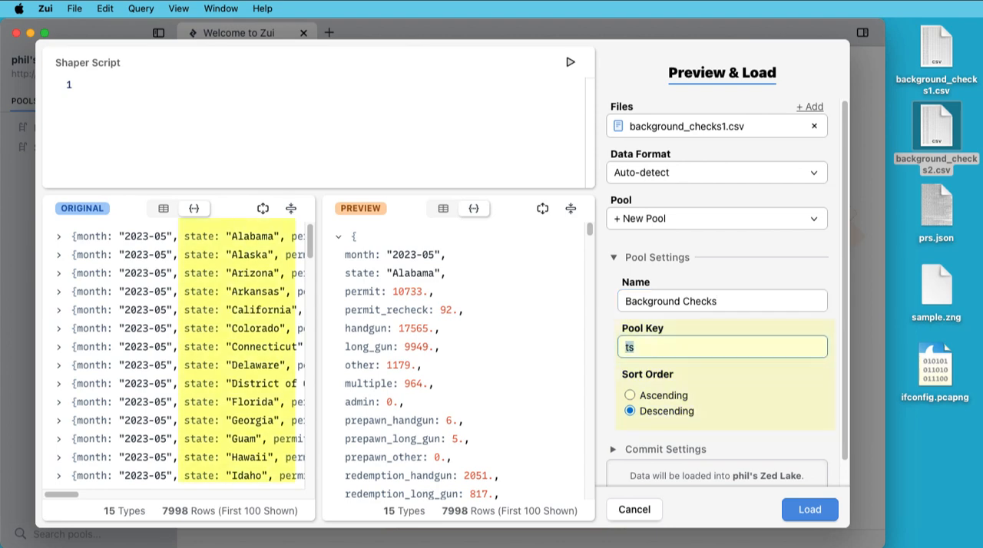
pyautogui.write('state')
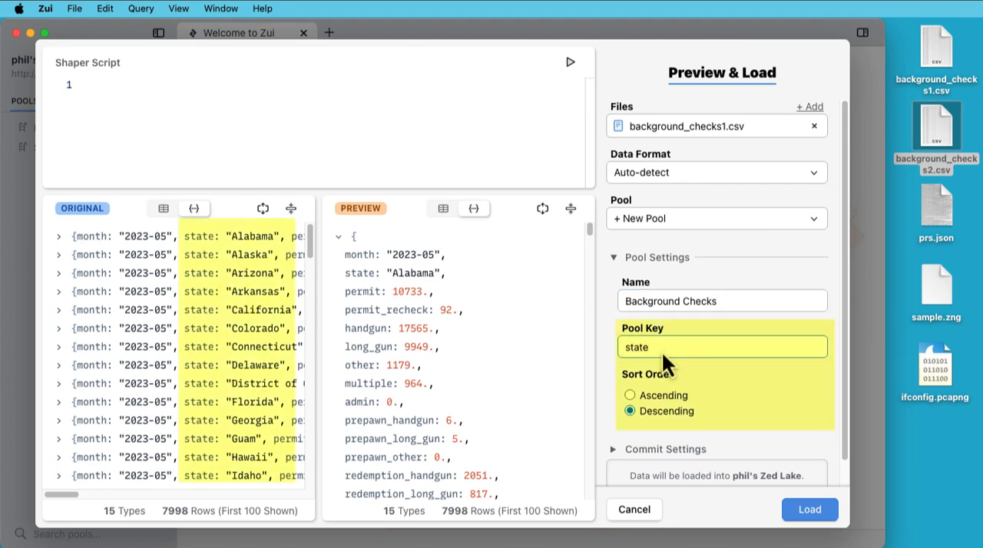
pyautogui.click(630, 396)
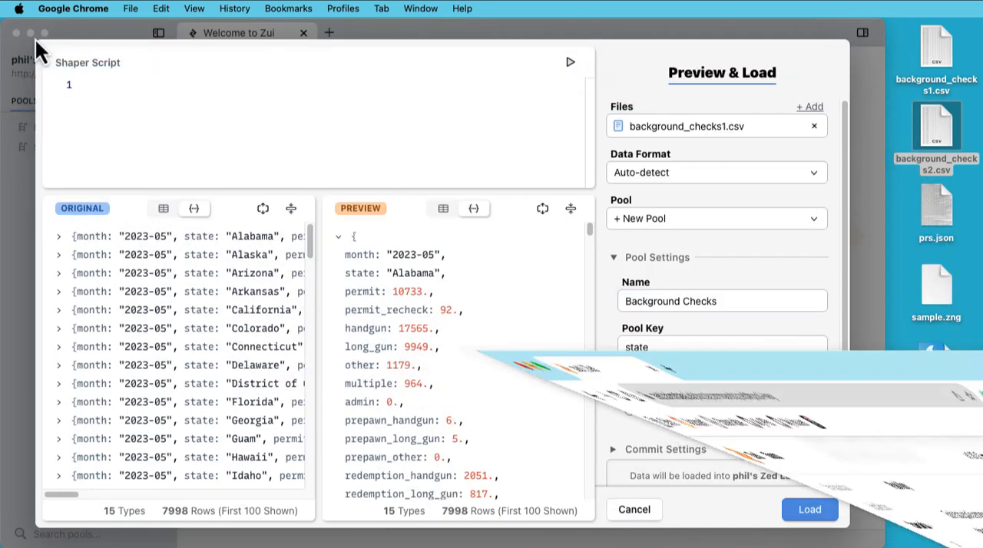
# Expand the commit settings and set the author to "Demo user".
pyautogui.scroll(-2, 684, 384)
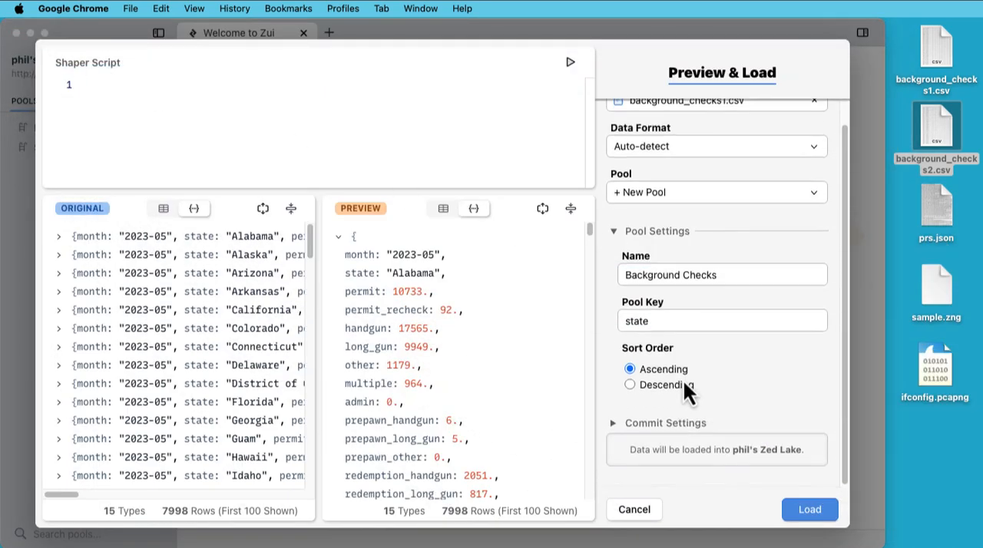
pyautogui.click(615, 424)
pyautogui.scroll(-5, 707, 453)
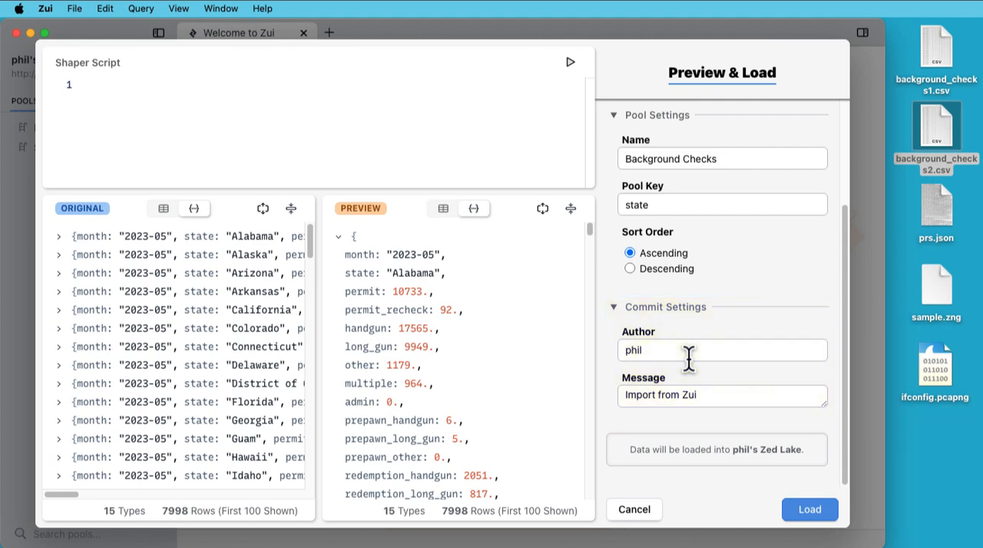
pyautogui.click(689, 358)
pyautogui.moveTo(687, 358); pyautogui.dragTo(606, 350)
pyautogui.write('Demo us')
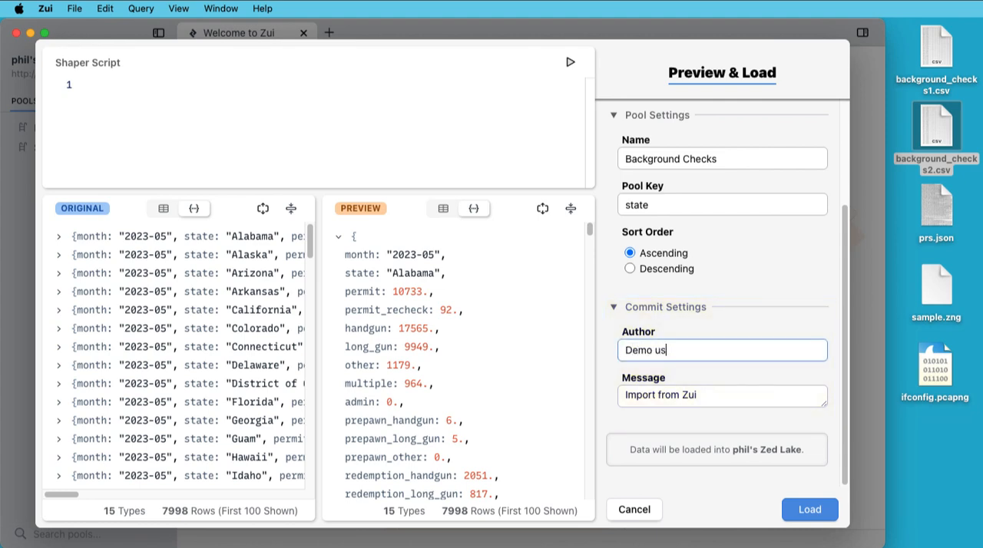
pyautogui.write('er')
# Replace the commit message with "Showing off Preview & Load" and load the data into the new pool.
pyautogui.press('Tab')
pyautogui.write('Showing off Preview')
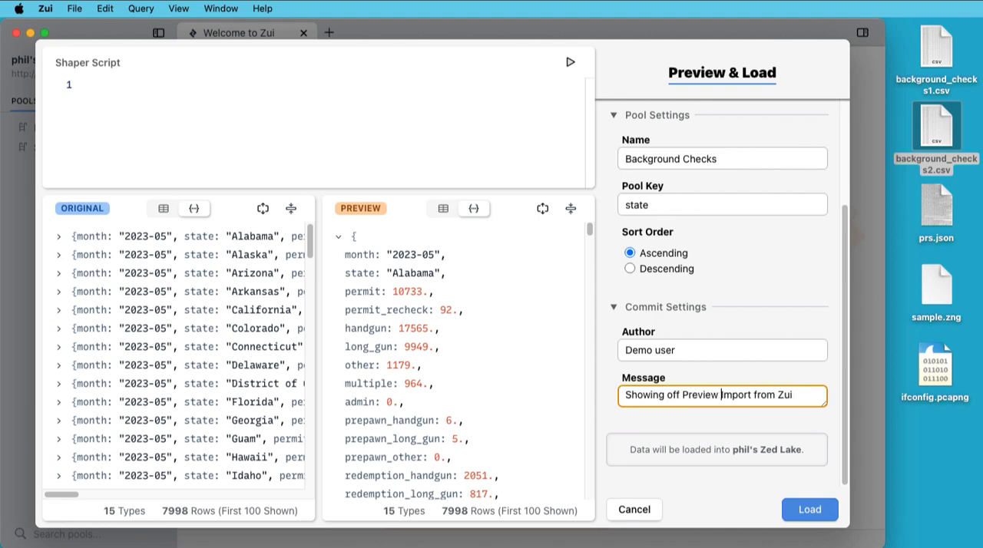
pyautogui.hotkey('shift', 'End')
pyautogui.write('& Load')
pyautogui.click(811, 510)
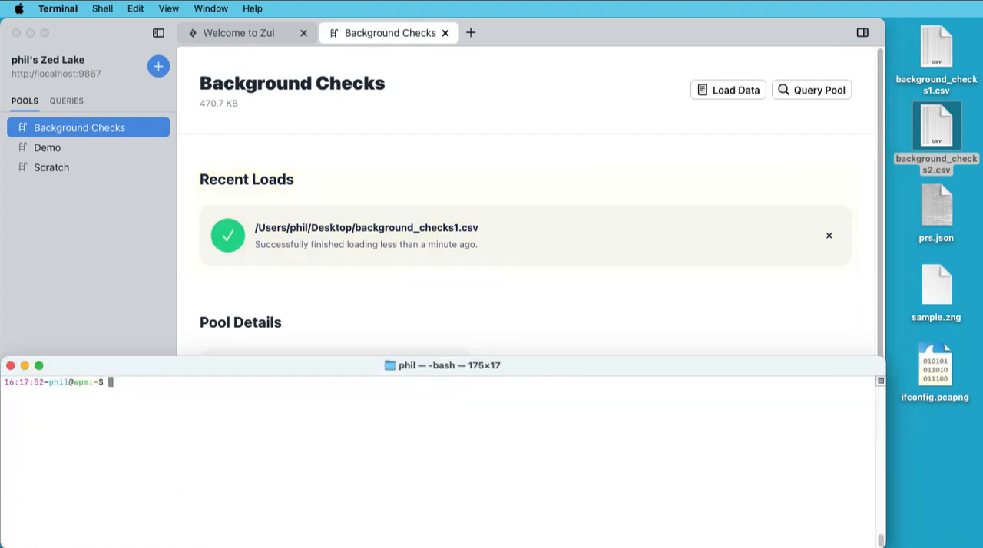
# In Terminal, run zed log -use "Background Checks" to view the pool's commit log, and minimize the window.
pyautogui.write('zed log -use "Background Checks"')
pyautogui.press('Return')
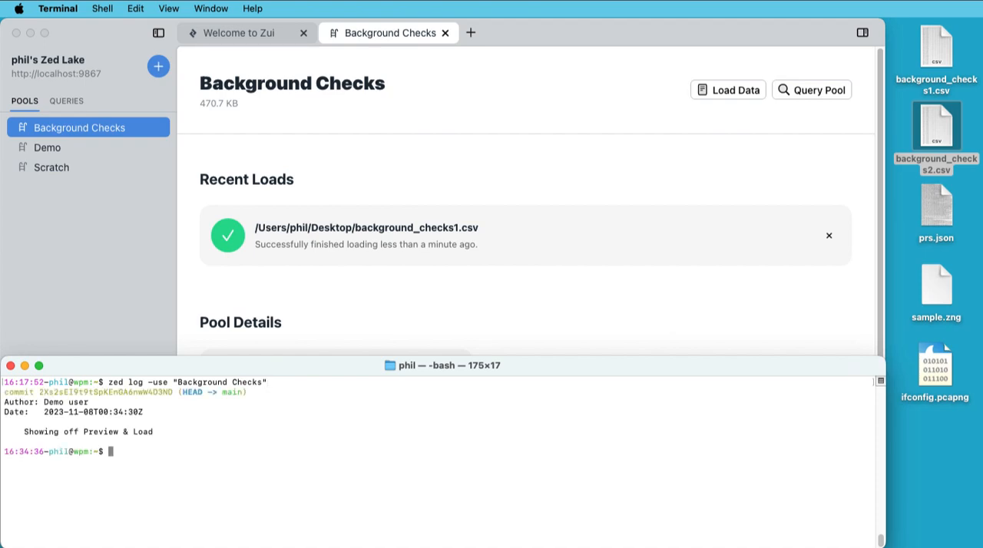
pyautogui.click(25, 365)
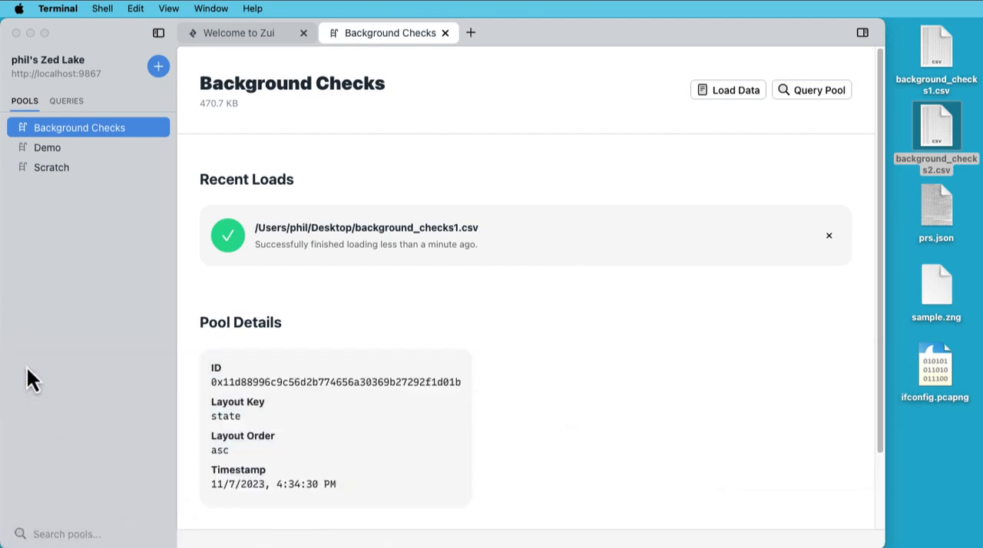
pyautogui.click(752, 66)
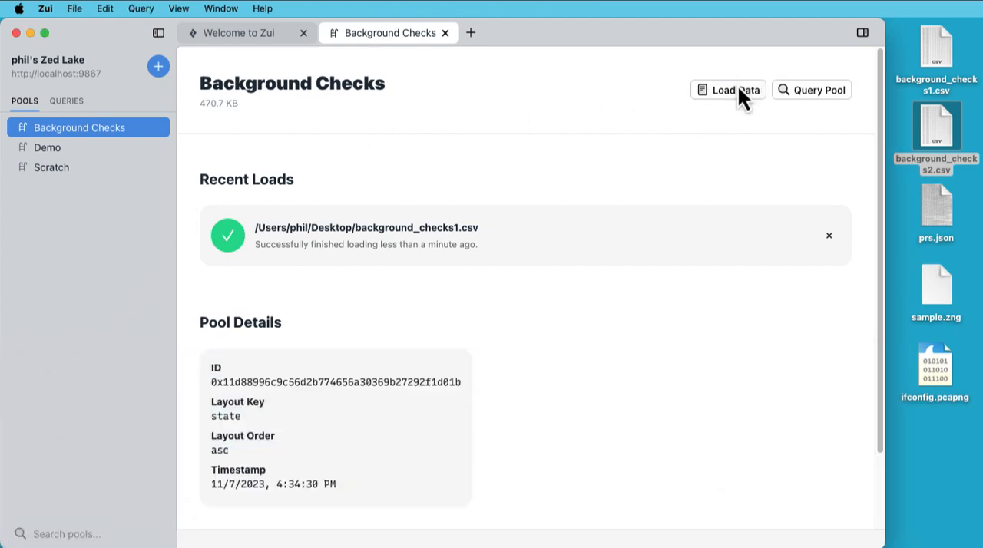
pyautogui.click(739, 88)
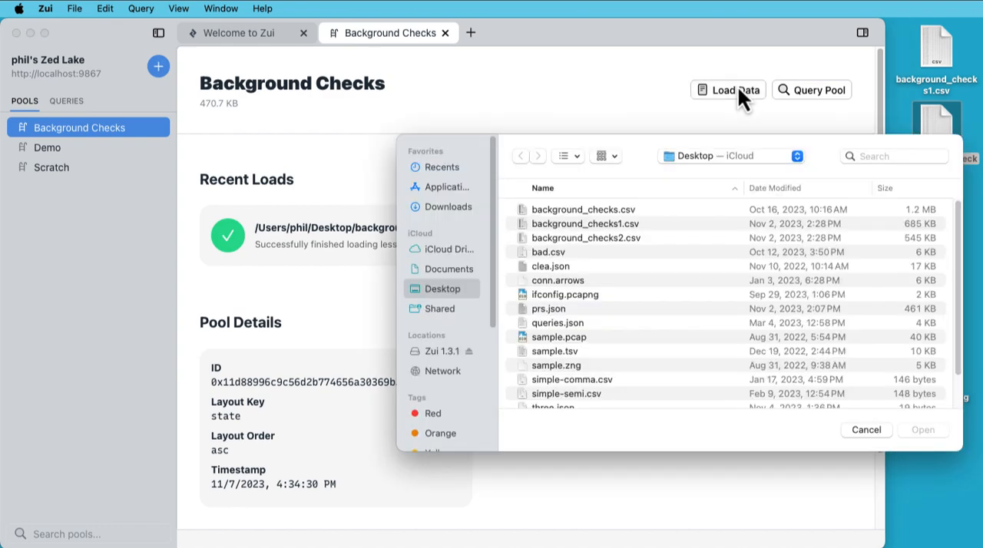
pyautogui.click(866, 430)
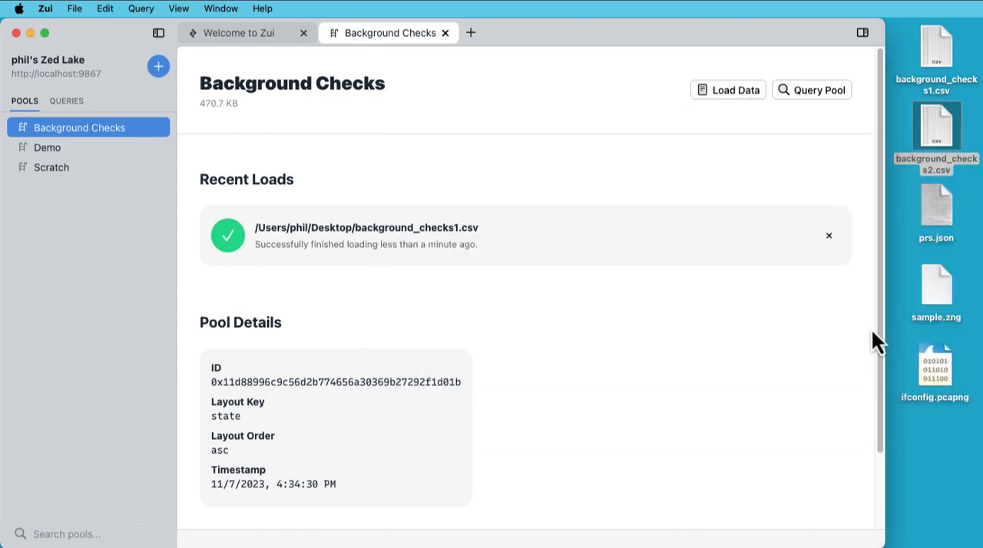
# Load background_checks2.csv from the desktop into the Background Checks pool and open the pool for querying.
pyautogui.moveTo(932, 142); pyautogui.dragTo(726, 272)
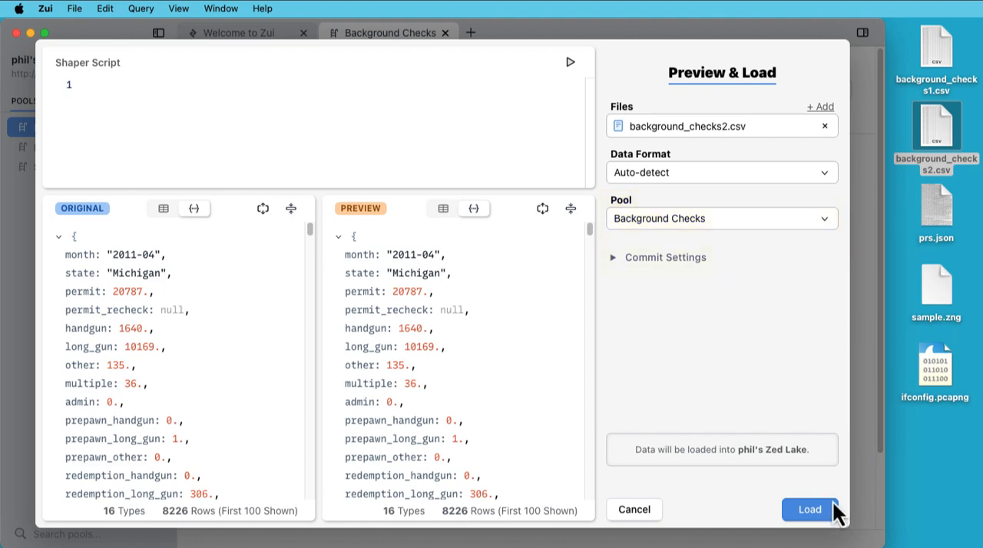
pyautogui.click(809, 517)
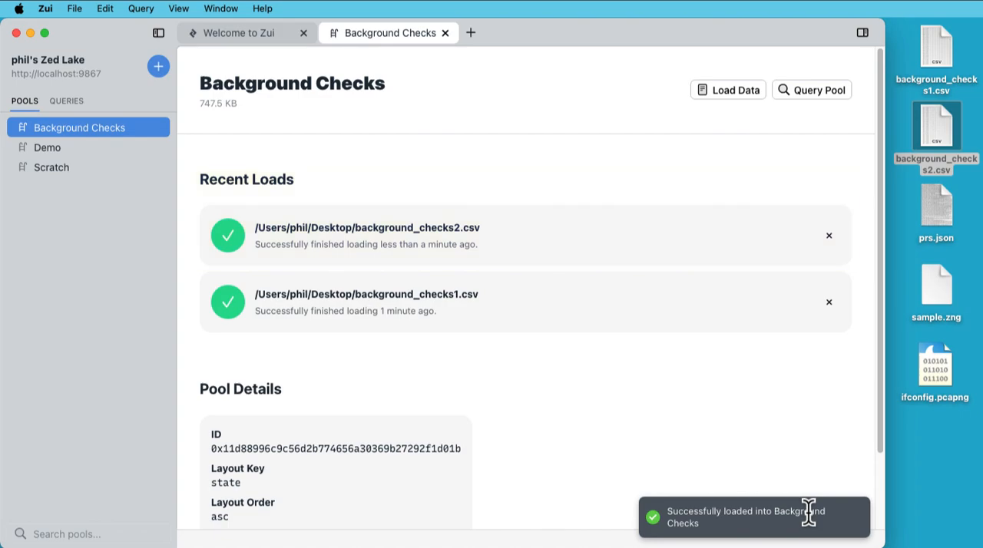
pyautogui.click(828, 96)
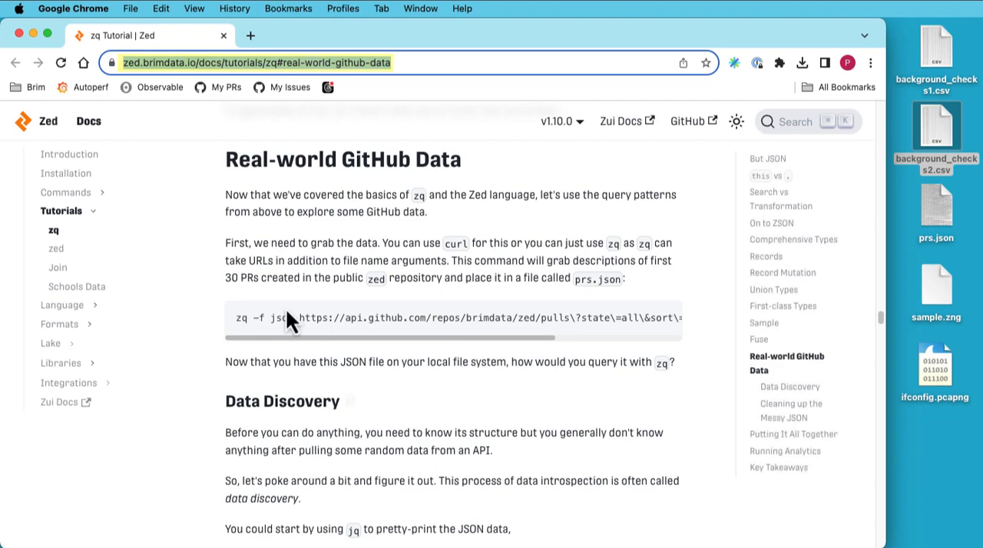
# Minimize the browser, import prs.json from the desktop into Zui's preview, and collapse the record in the original data pane.
pyautogui.click(33, 35)
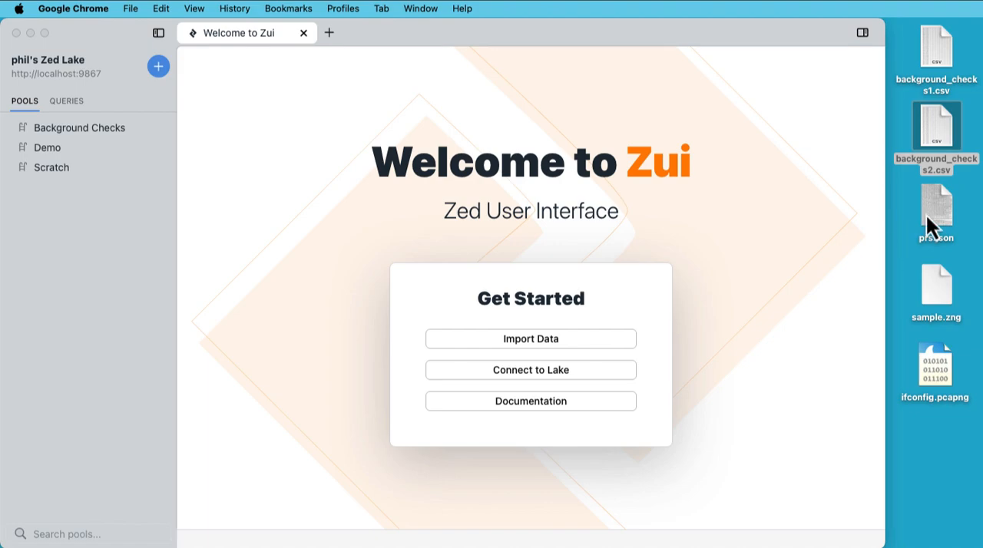
pyautogui.moveTo(926, 214); pyautogui.dragTo(439, 267)
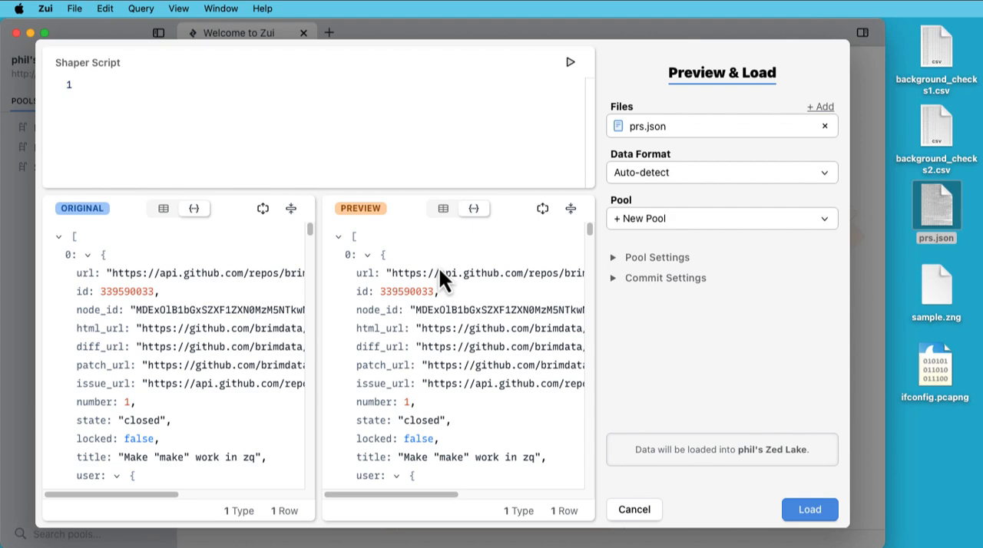
pyautogui.click(291, 209)
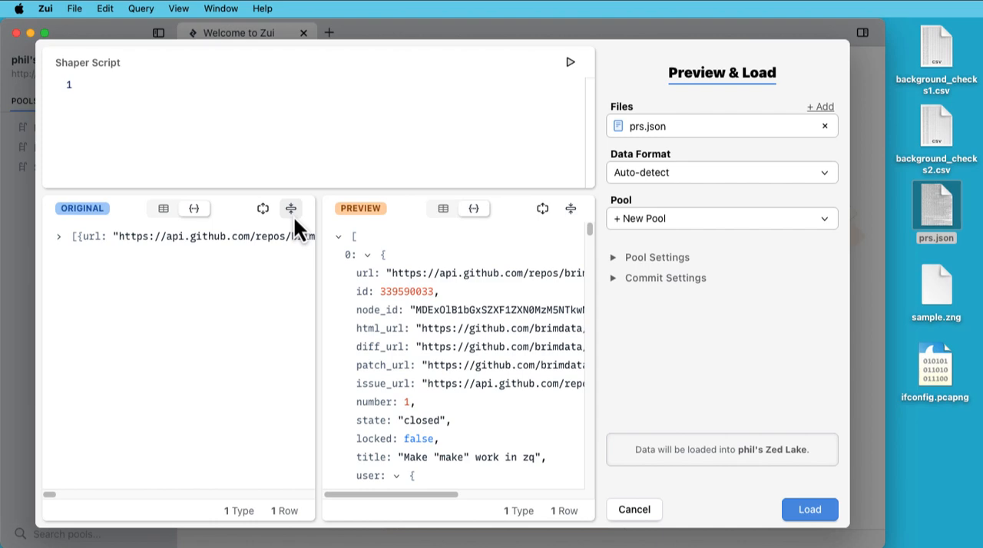
# Show the original data as a table and enter "over this" as the first line of the shaper script.
pyautogui.click(164, 210)
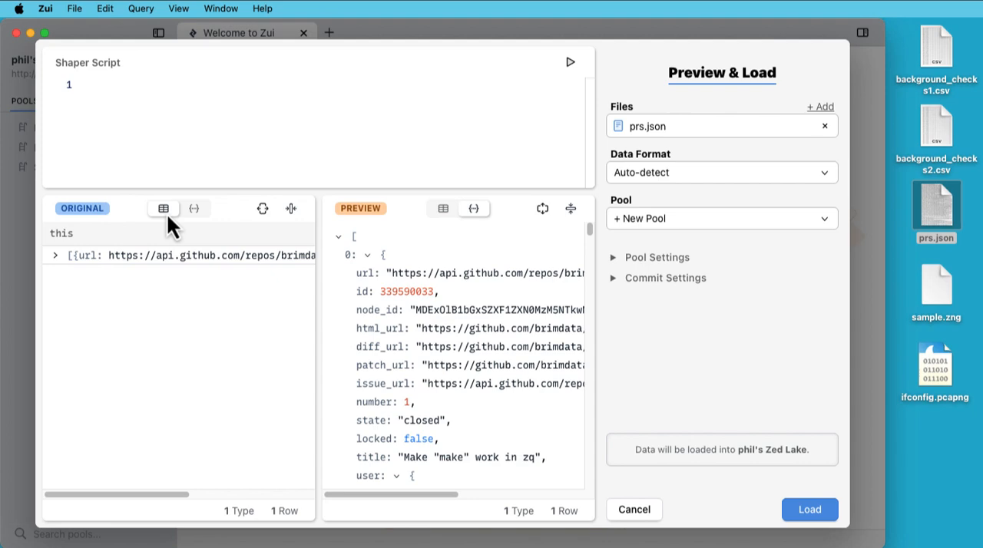
pyautogui.moveTo(183, 494); pyautogui.dragTo(154, 492)
pyautogui.click(281, 138)
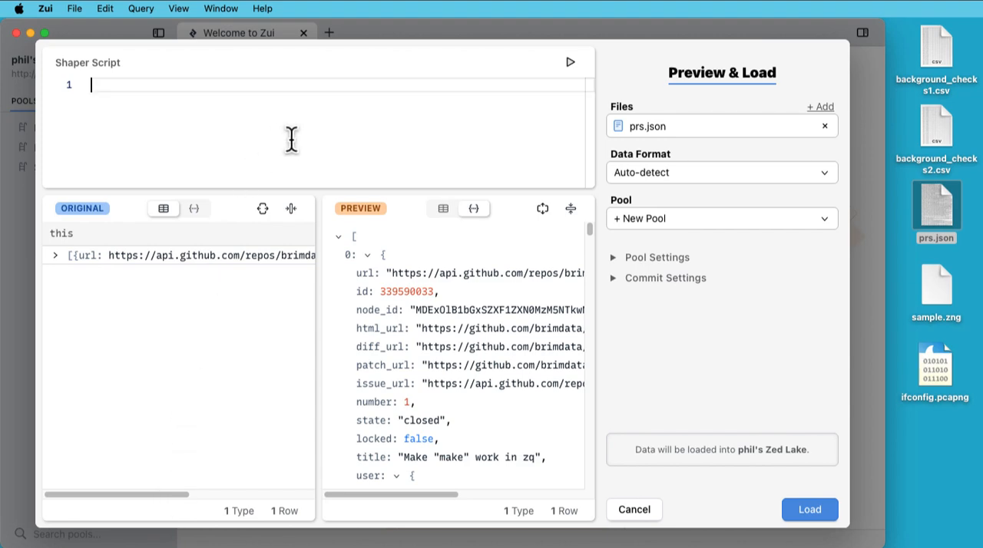
pyautogui.write('over this')
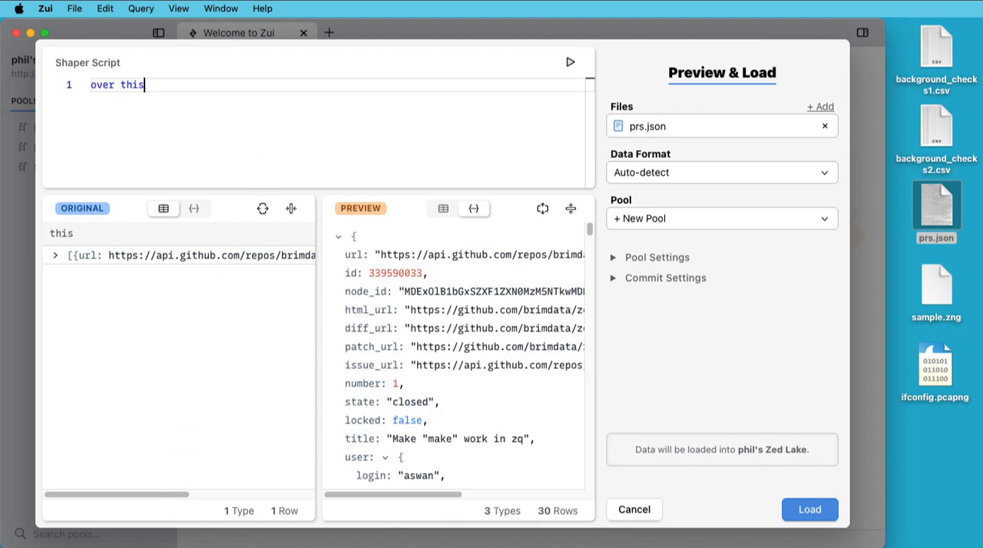
# Collapse all preview records and add "| len(this) > 0" as the second shaper line to drop empty records.
pyautogui.click(570, 211)
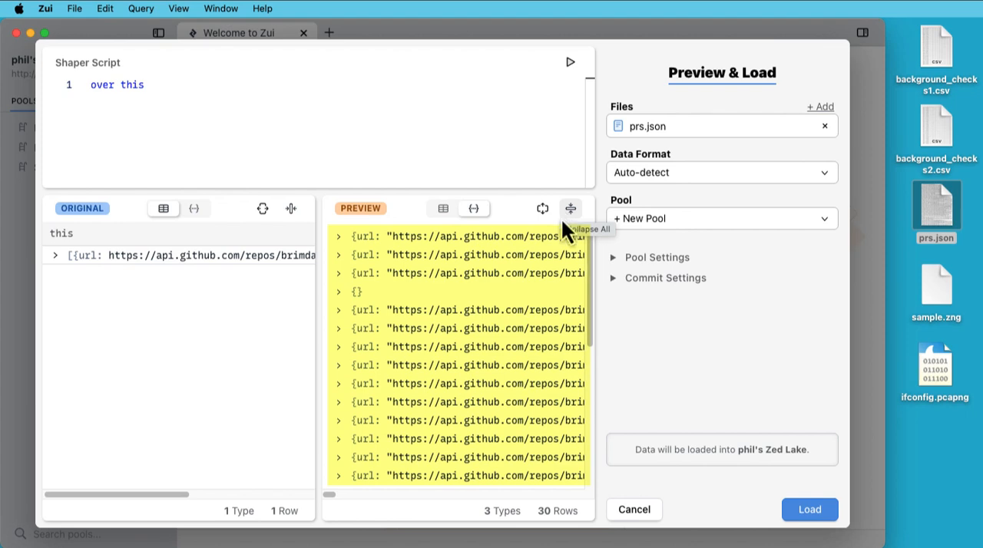
pyautogui.moveTo(592, 263); pyautogui.dragTo(602, 237)
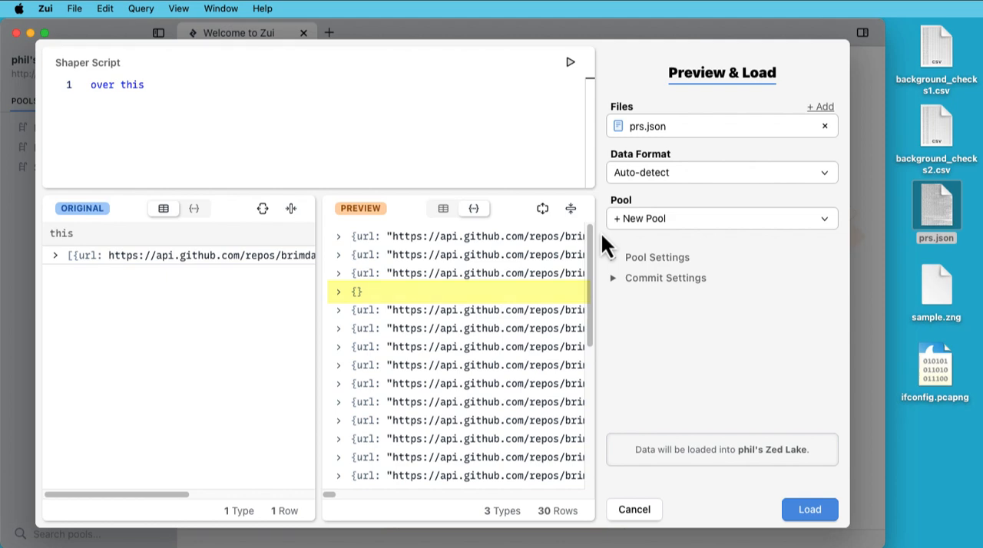
pyautogui.press('Return')
pyautogui.write('| ')
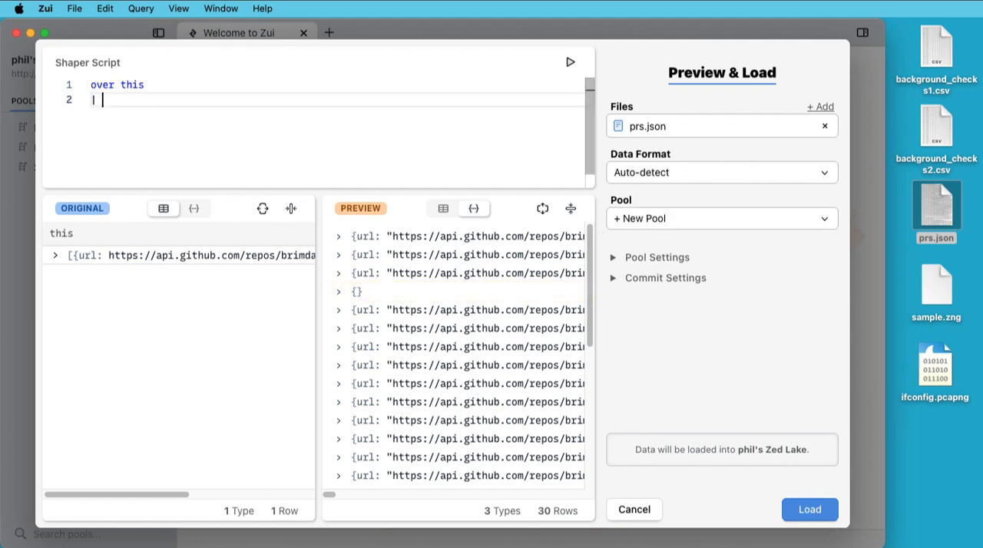
pyautogui.write('len(thi')
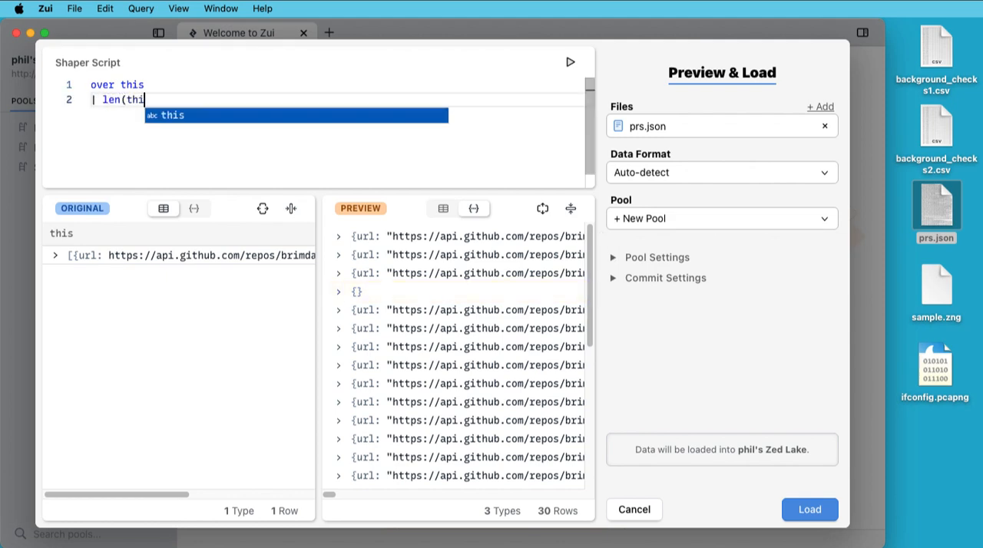
pyautogui.write('s) > 0')
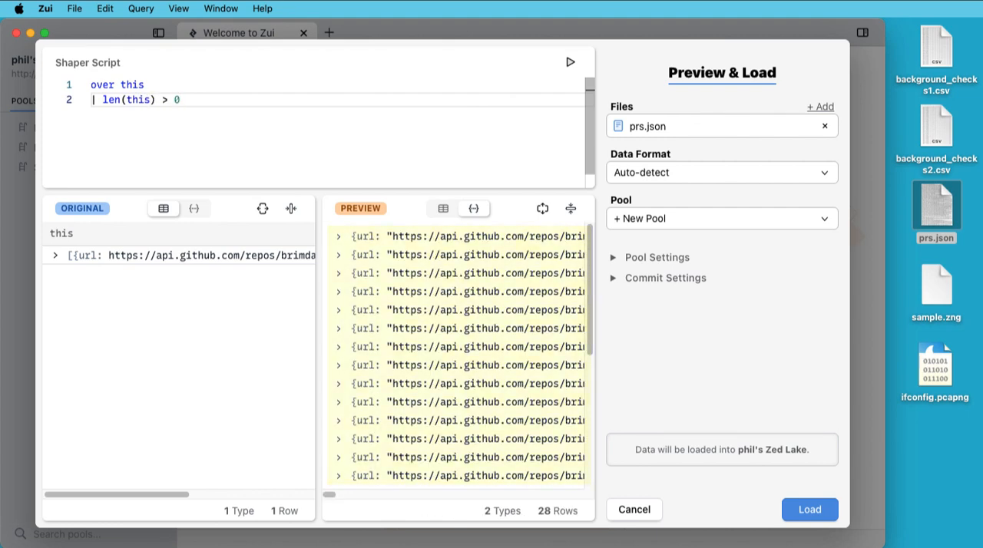
# Expand the first preview record and add "| created_at:=time(created_at)" as the third shaper line to convert that field to a time.
pyautogui.click(338, 238)
pyautogui.scroll(-3, 396, 326)
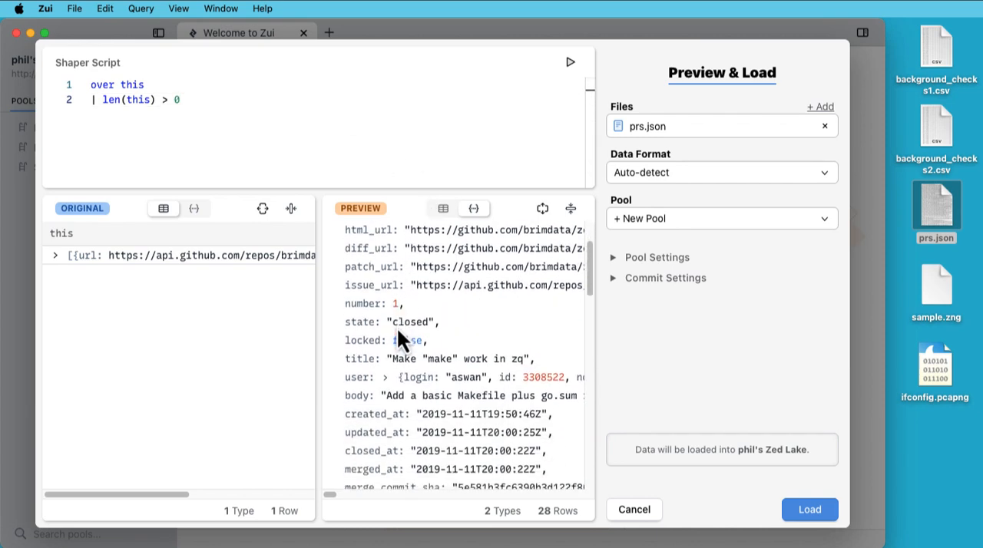
pyautogui.click(466, 409)
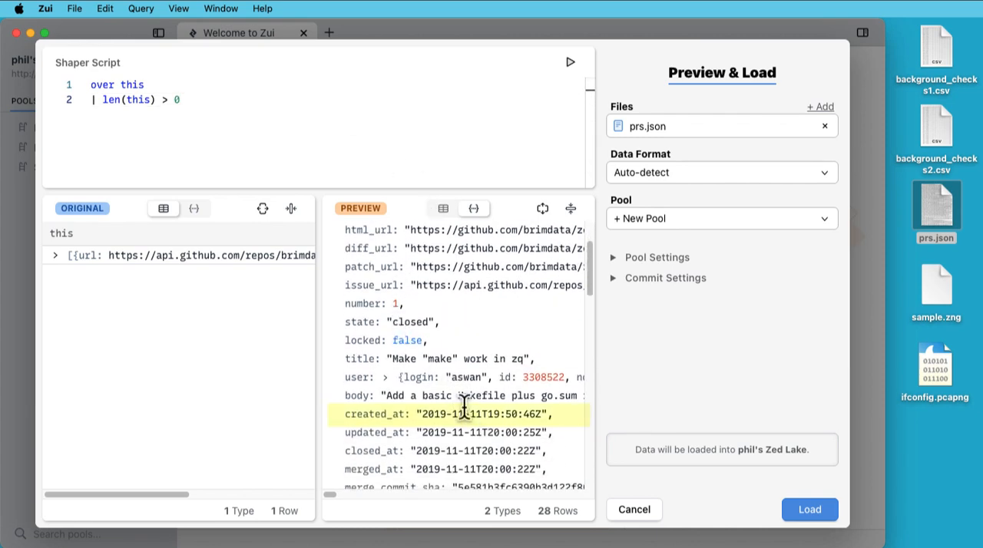
pyautogui.click(325, 149)
pyautogui.press('Return')
pyautogui.write('| c')
pyautogui.write('reated_at:=t')
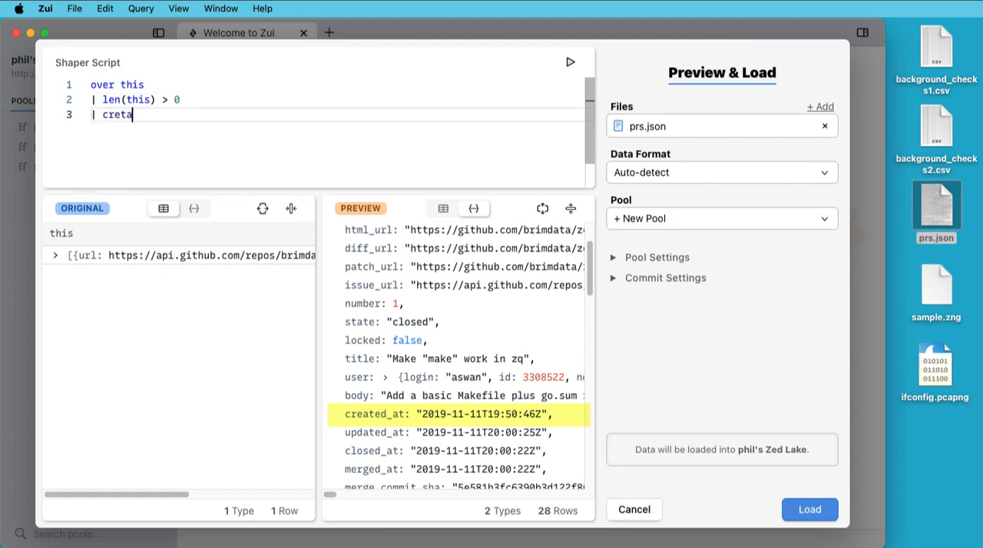
pyautogui.write('ime(created_at)')
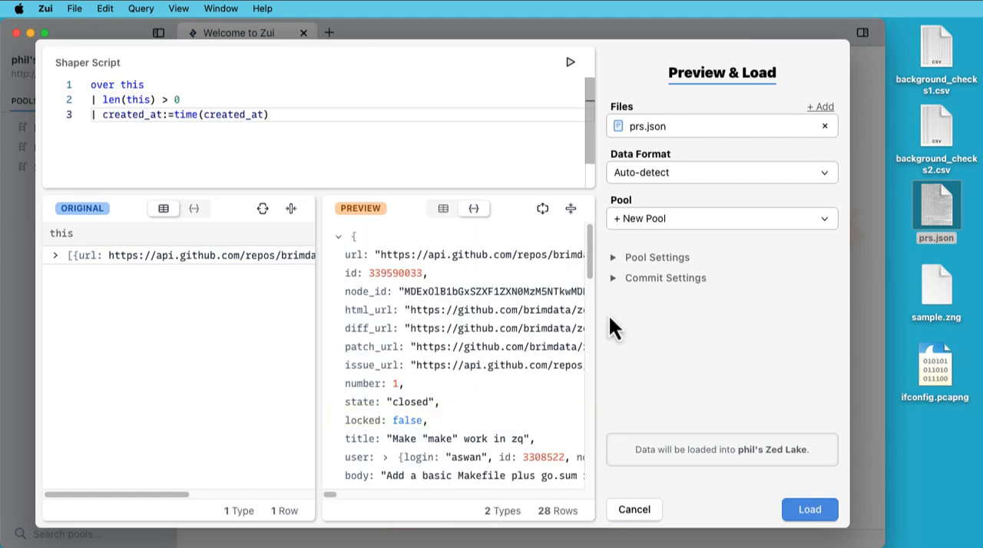
pyautogui.scroll(-5, 533, 366)
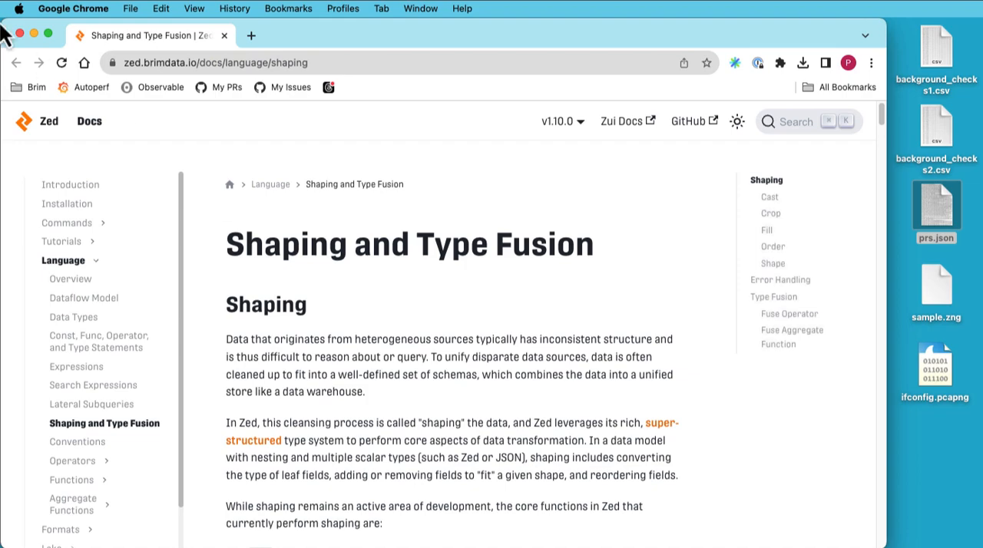
# Minimize the browser and load the data into a new pool named Pull Requests with pool key created_at and ascending sort order.
pyautogui.click(33, 32)
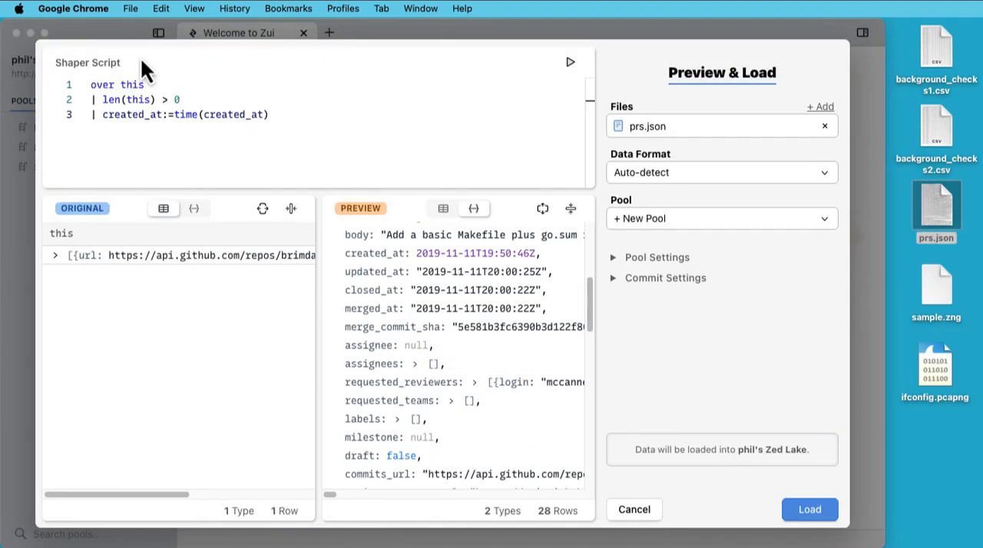
pyautogui.click(615, 261)
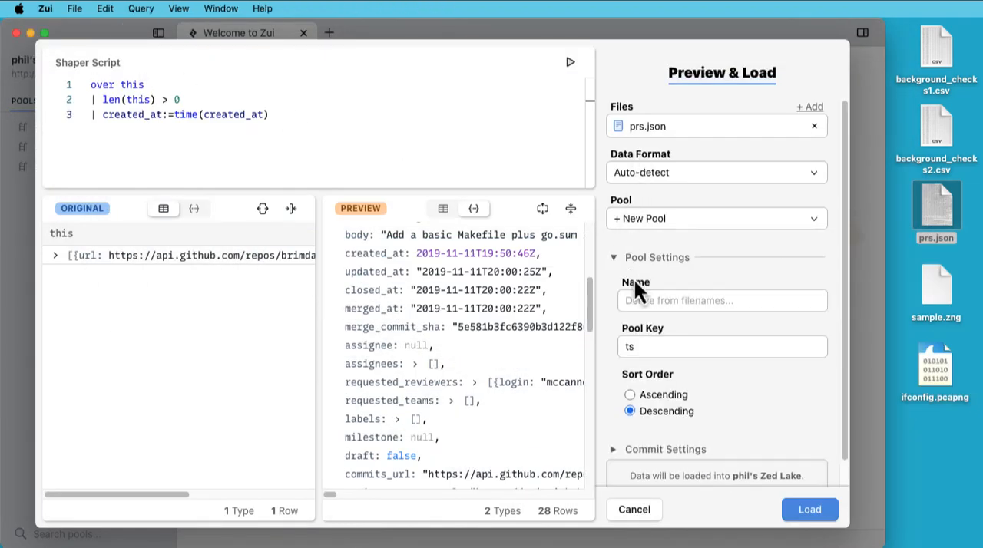
pyautogui.click(636, 296)
pyautogui.write('Pull Requests')
pyautogui.press('Tab')
pyautogui.write('created_at')
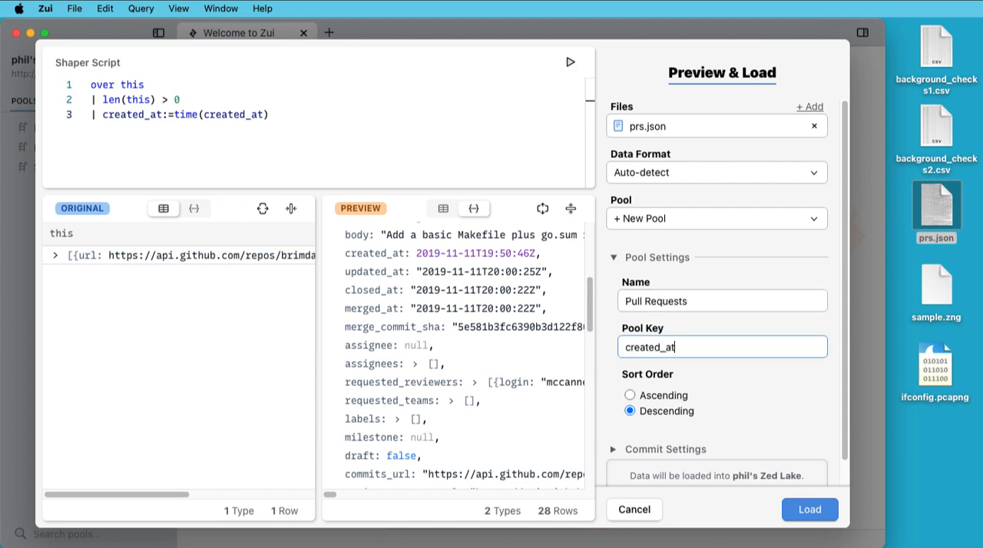
pyautogui.click(630, 395)
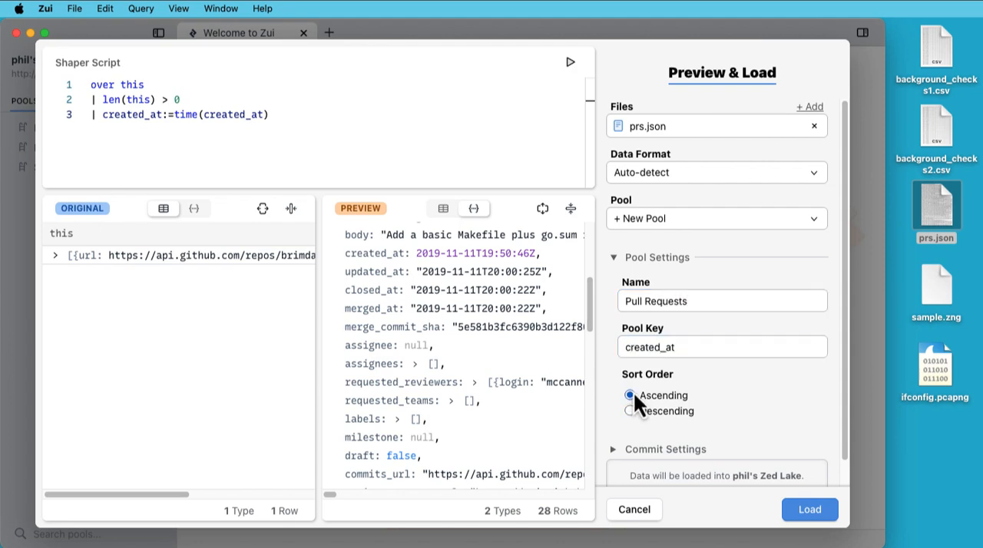
pyautogui.click(814, 513)
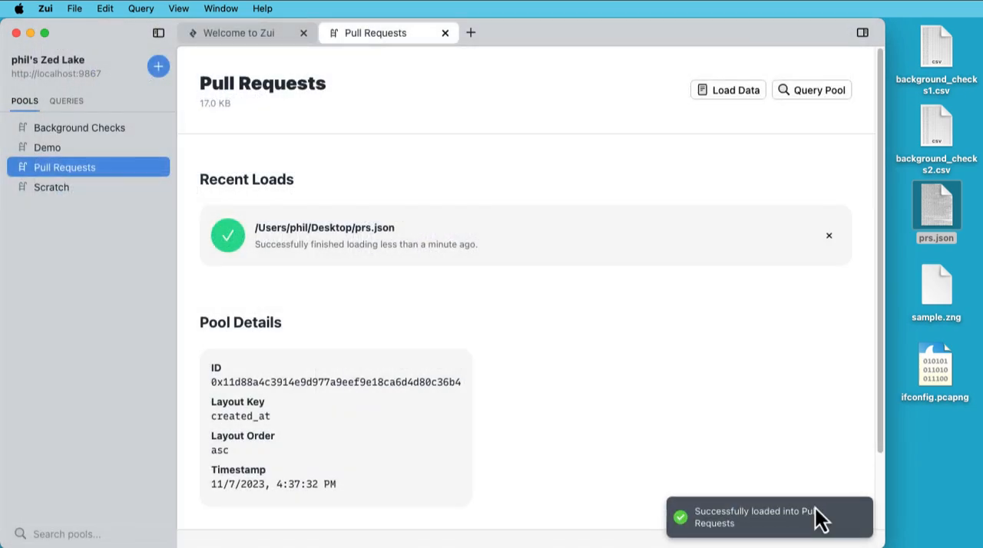
# Open the Pull Requests pool for querying and expand the first record and its nested user field.
pyautogui.click(802, 88)
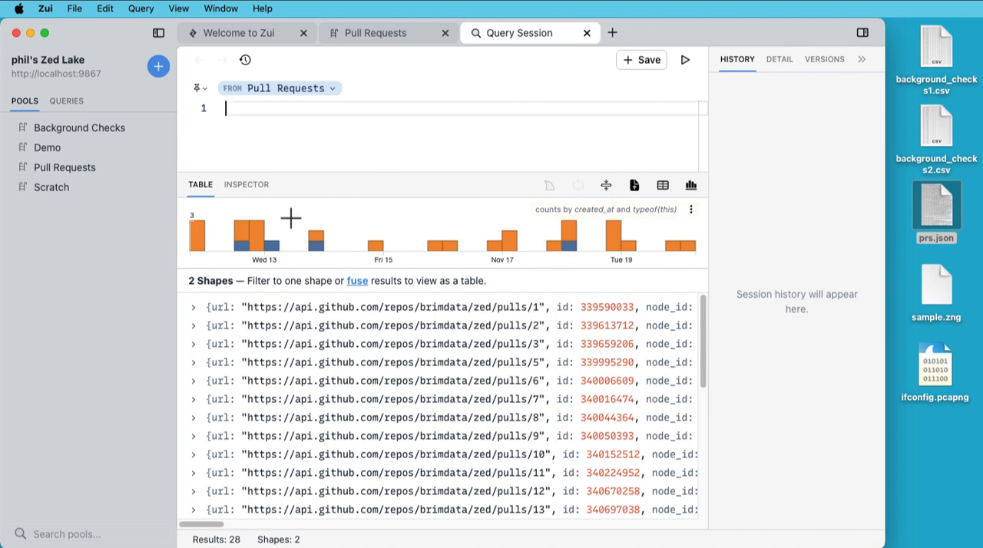
pyautogui.moveTo(240, 235)
pyautogui.click(194, 308)
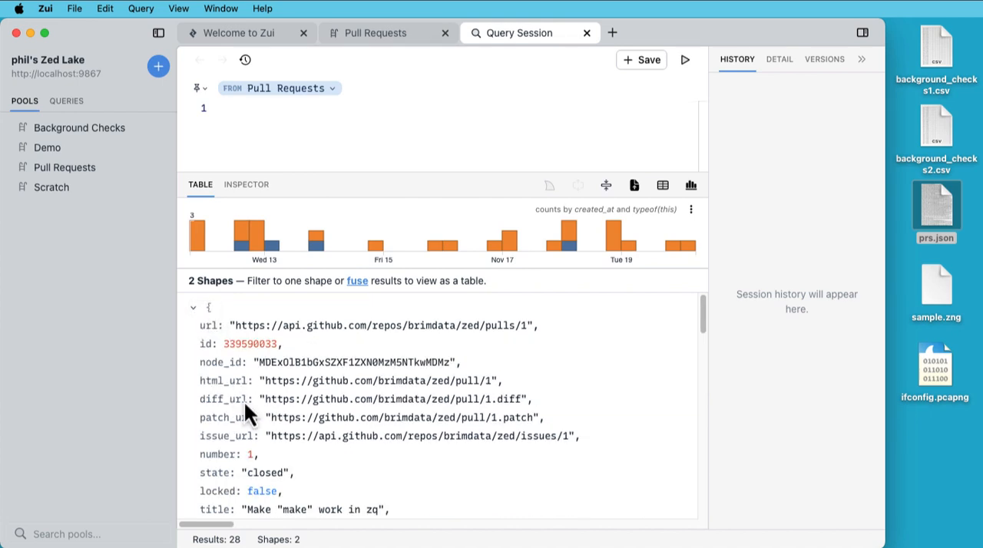
pyautogui.scroll(-2, 243, 401)
pyautogui.click(241, 471)
pyautogui.scroll(-1, 242, 477)
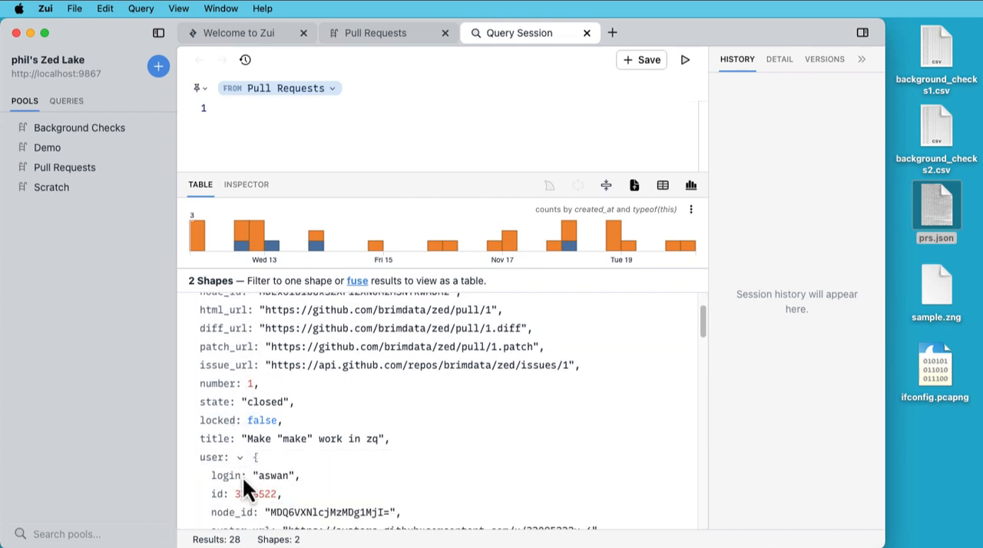
# Set the histogram's color field to user.login, save the setting, and inspect the bars.
pyautogui.click(691, 211)
pyautogui.moveTo(621, 218); pyautogui.dragTo(479, 215)
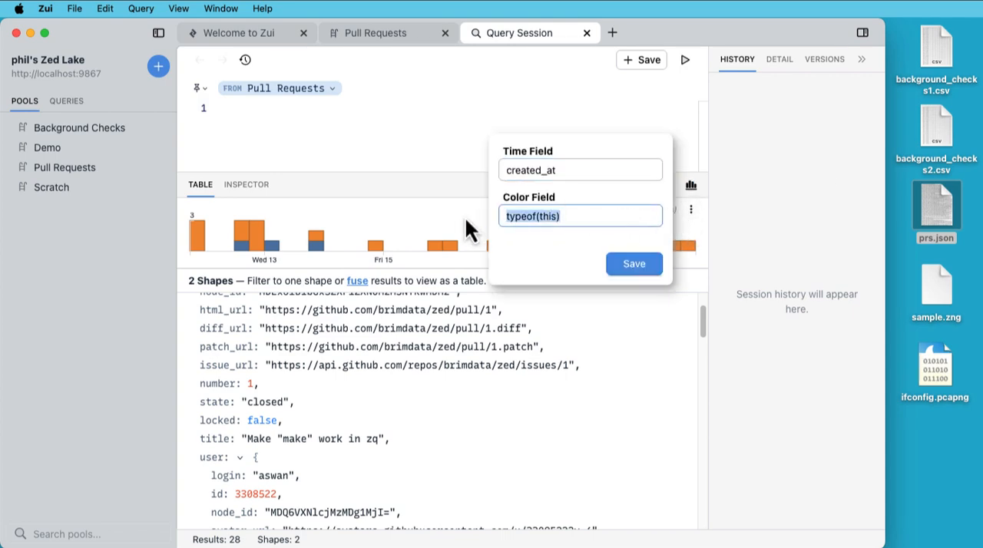
pyautogui.write('user.login')
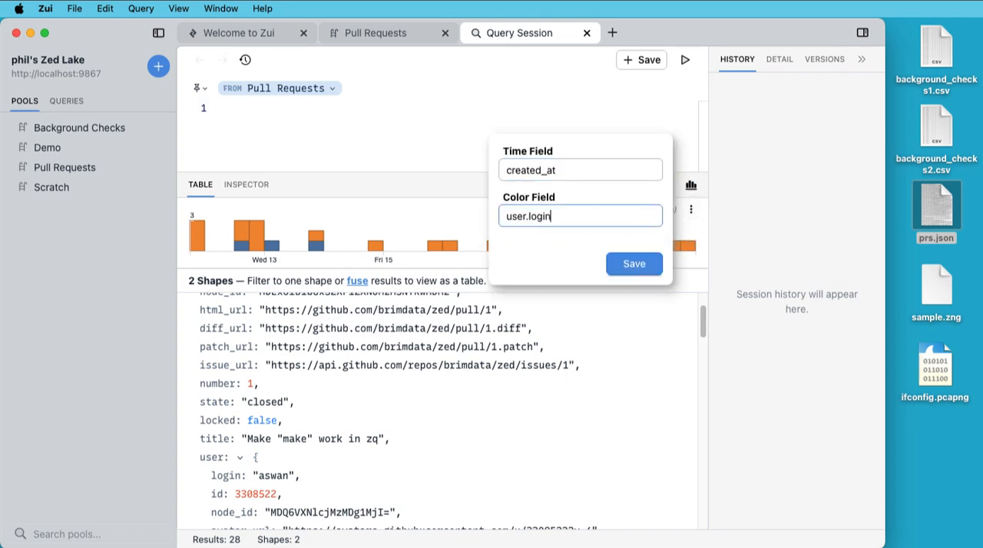
pyautogui.press('Return')
pyautogui.moveTo(244, 244)
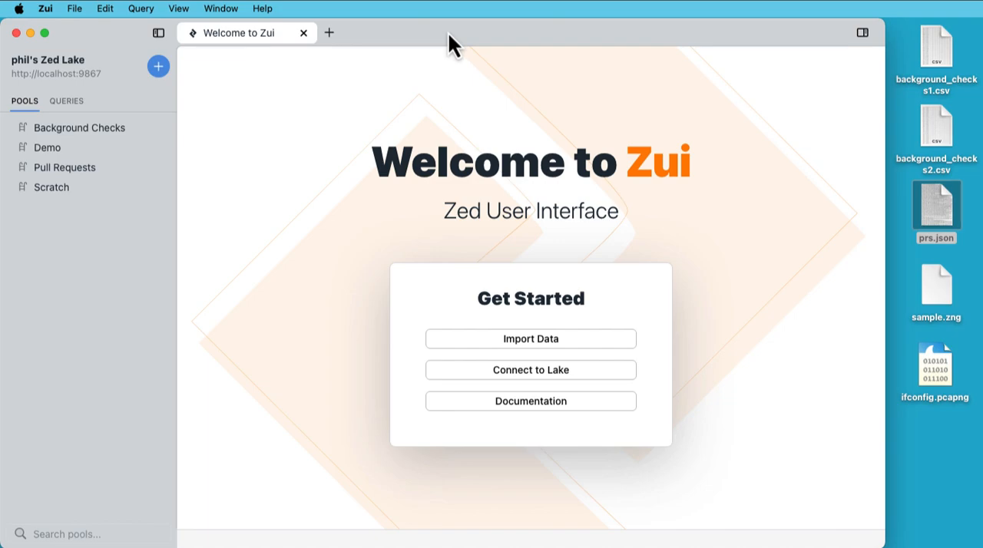
# Preview sample.zng from the desktop for import and cancel the load.
pyautogui.moveTo(931, 284); pyautogui.dragTo(642, 232)
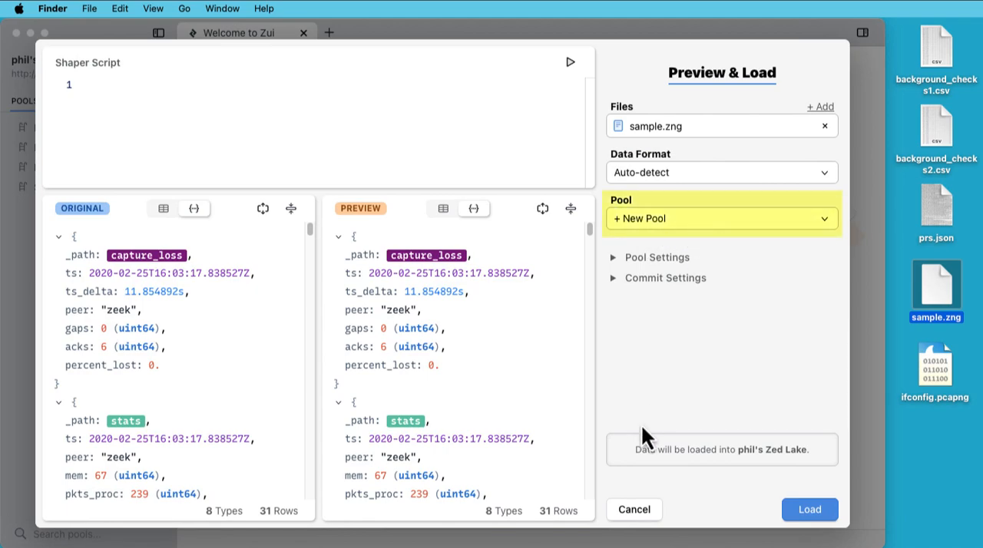
pyautogui.click(643, 513)
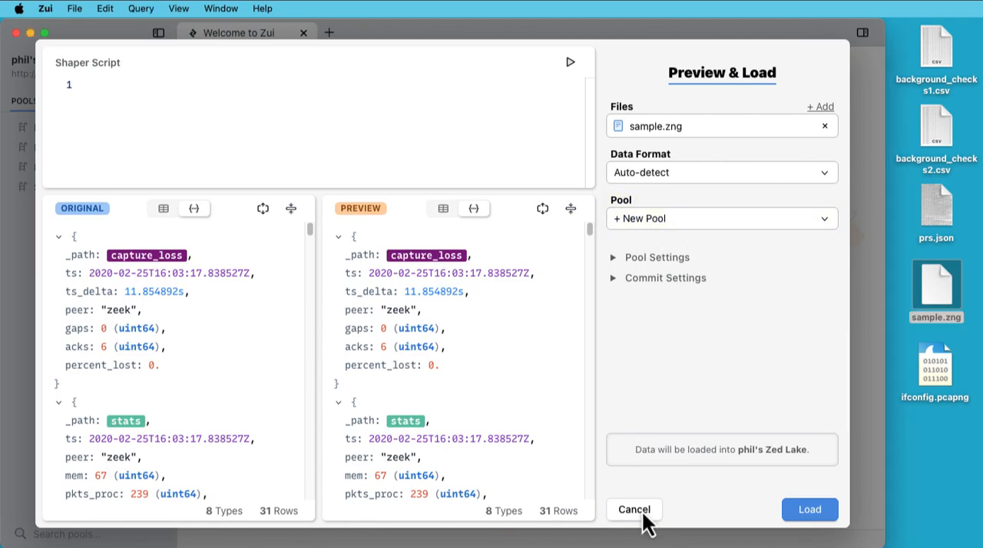
pyautogui.click(638, 511)
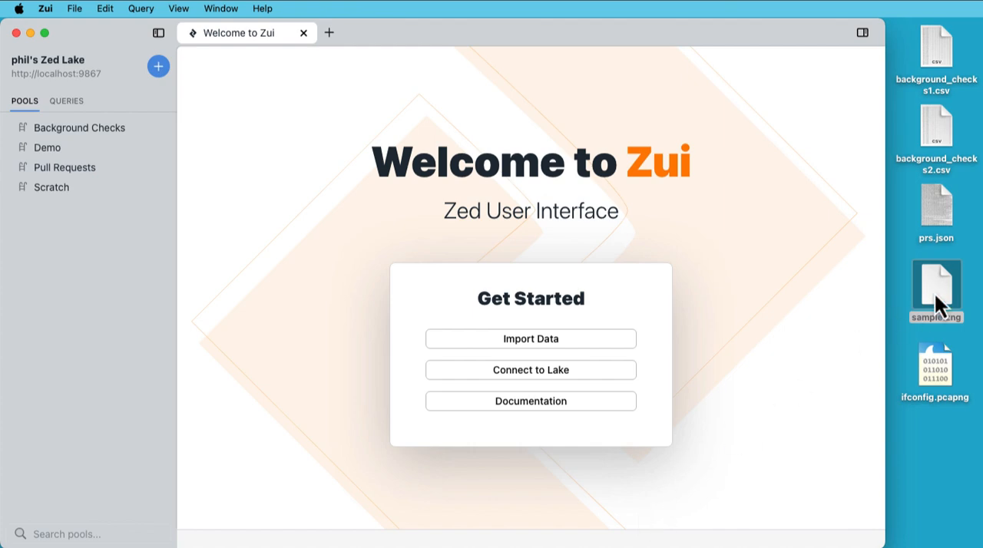
# Load sample.zng from the desktop directly into its own pool without the preview, query the pool, and close both of its tabs.
pyautogui.moveTo(938, 298); pyautogui.dragTo(804, 298)
pyautogui.press('shift')
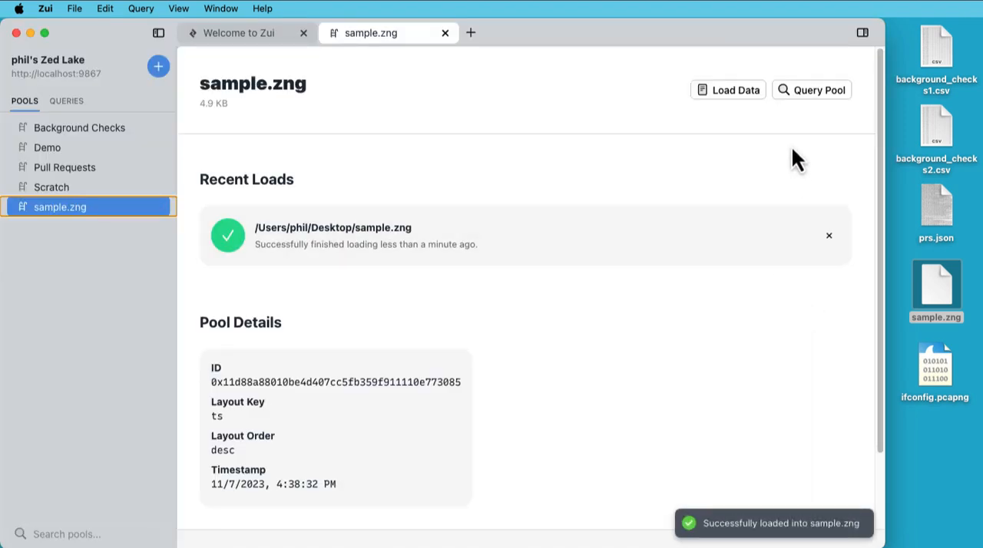
pyautogui.click(812, 94)
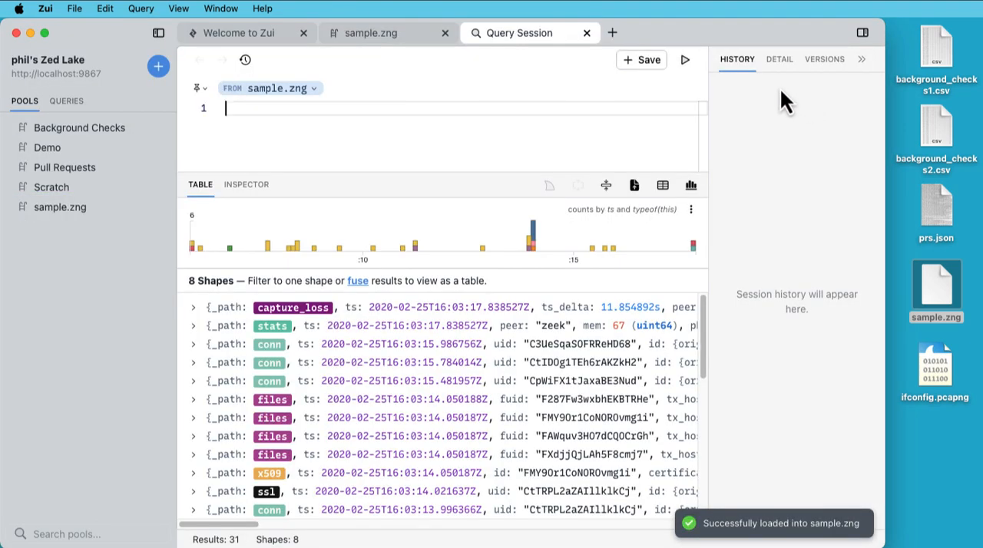
pyautogui.click(587, 32)
pyautogui.click(445, 33)
# Bring up the dialog for opening a data file and dismiss it without choosing a file.
pyautogui.click(72, 9)
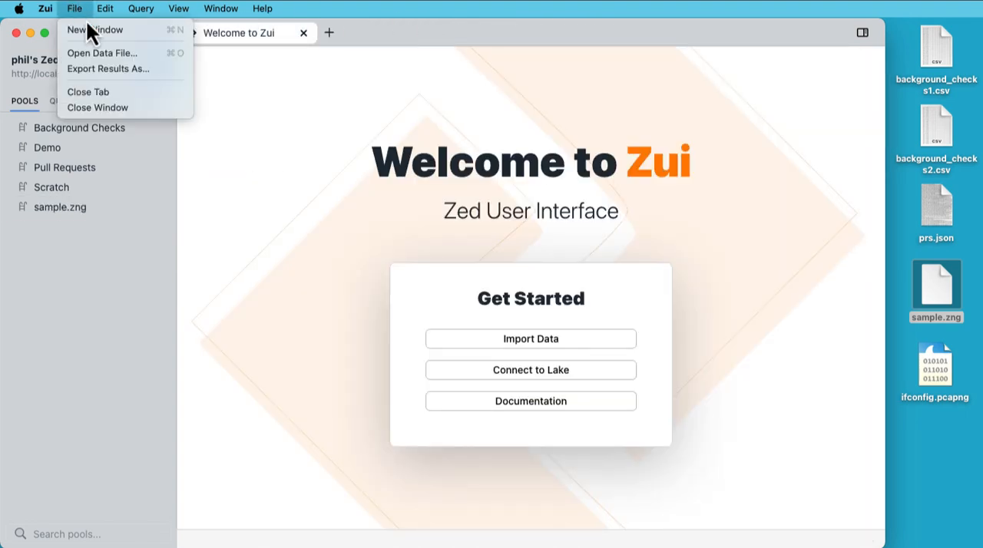
pyautogui.click(142, 57)
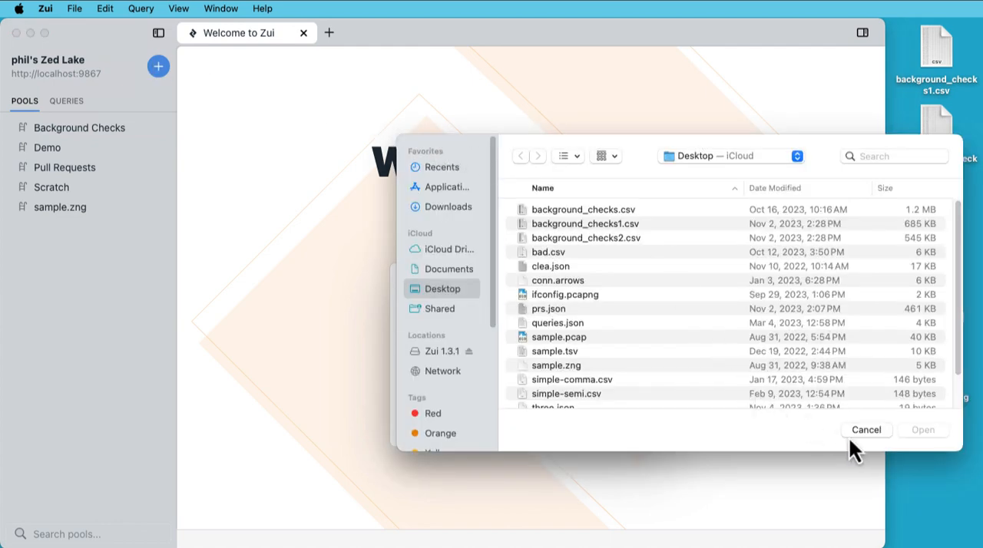
pyautogui.click(868, 431)
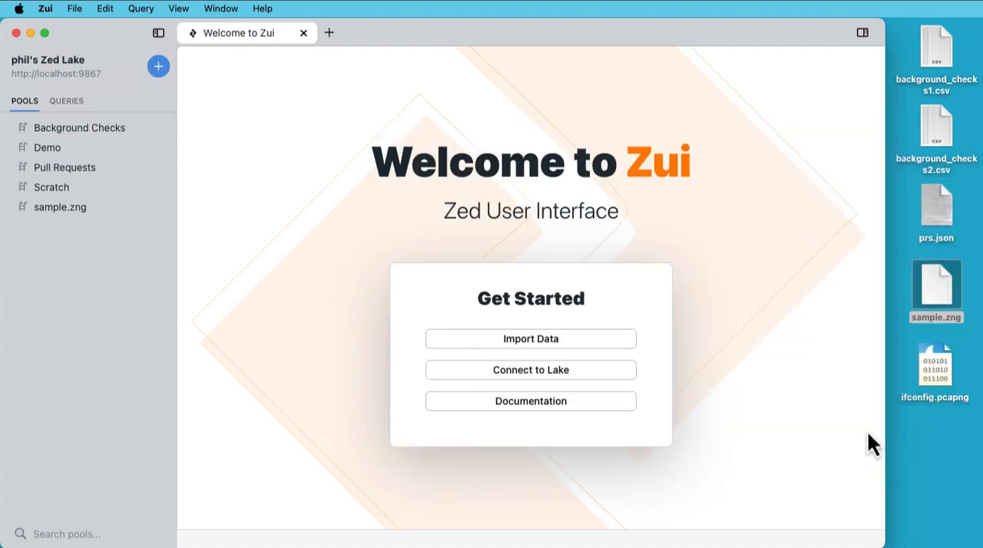
# Import ifconfig.pcapng from the desktop into Zui.
pyautogui.moveTo(937, 370); pyautogui.dragTo(784, 344)
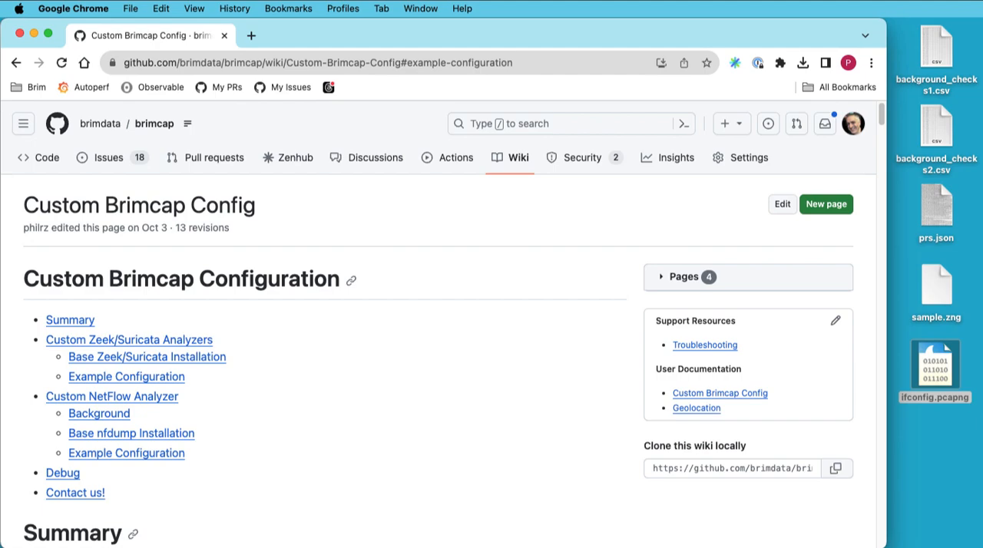
# Read through the Zeek/Suricata example configuration on the Custom Brimcap Config wiki page in Chrome.
pyautogui.click(164, 377)
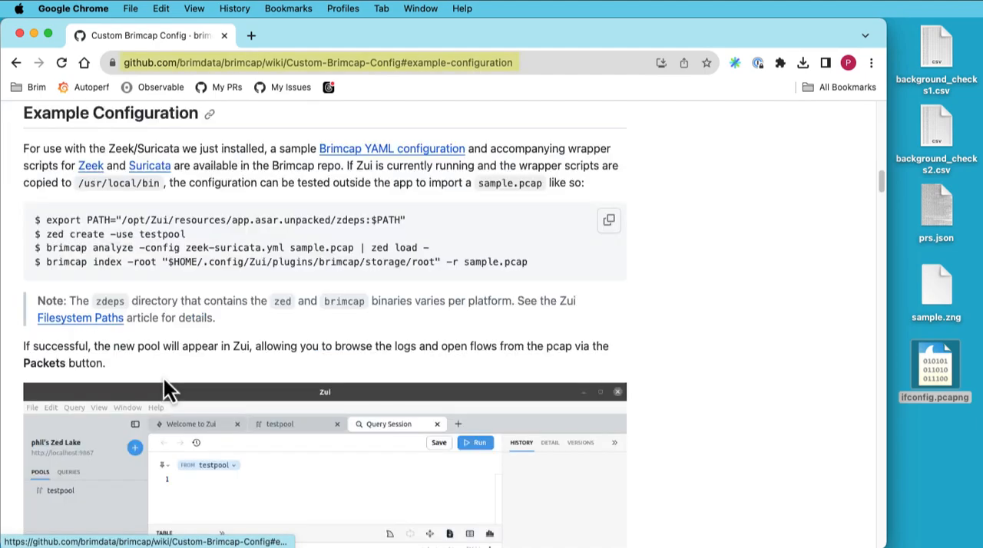
pyautogui.scroll(-15, 184, 391)
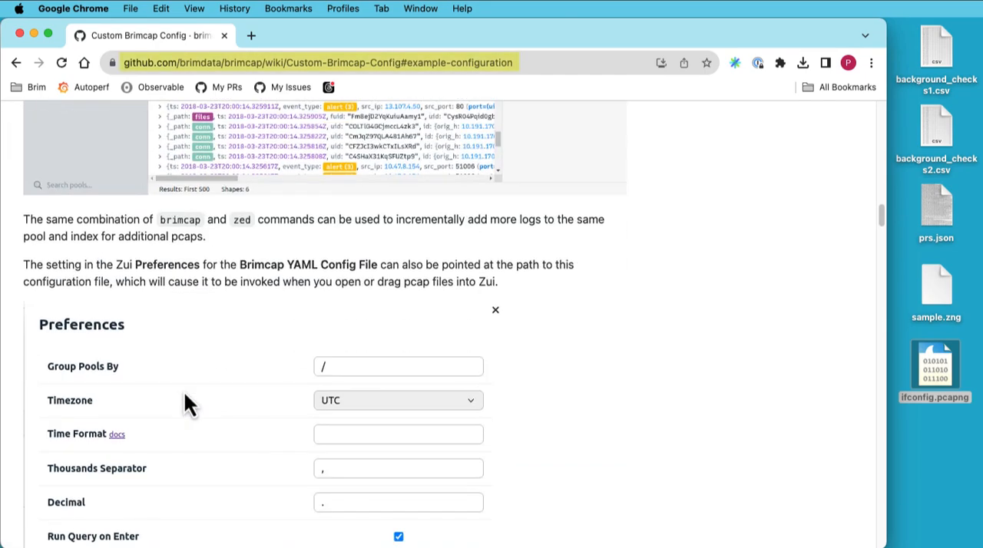
pyautogui.scroll(-8, 183, 391)
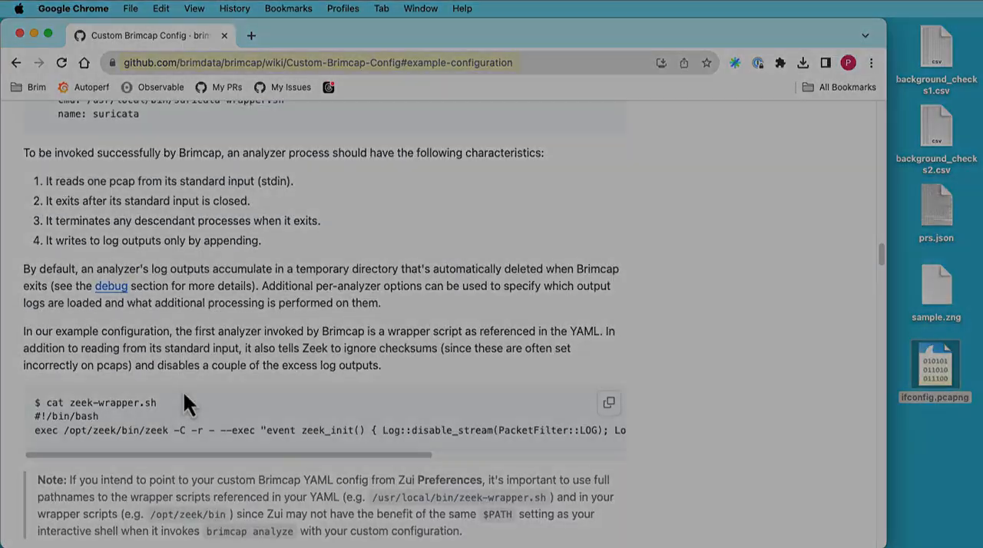